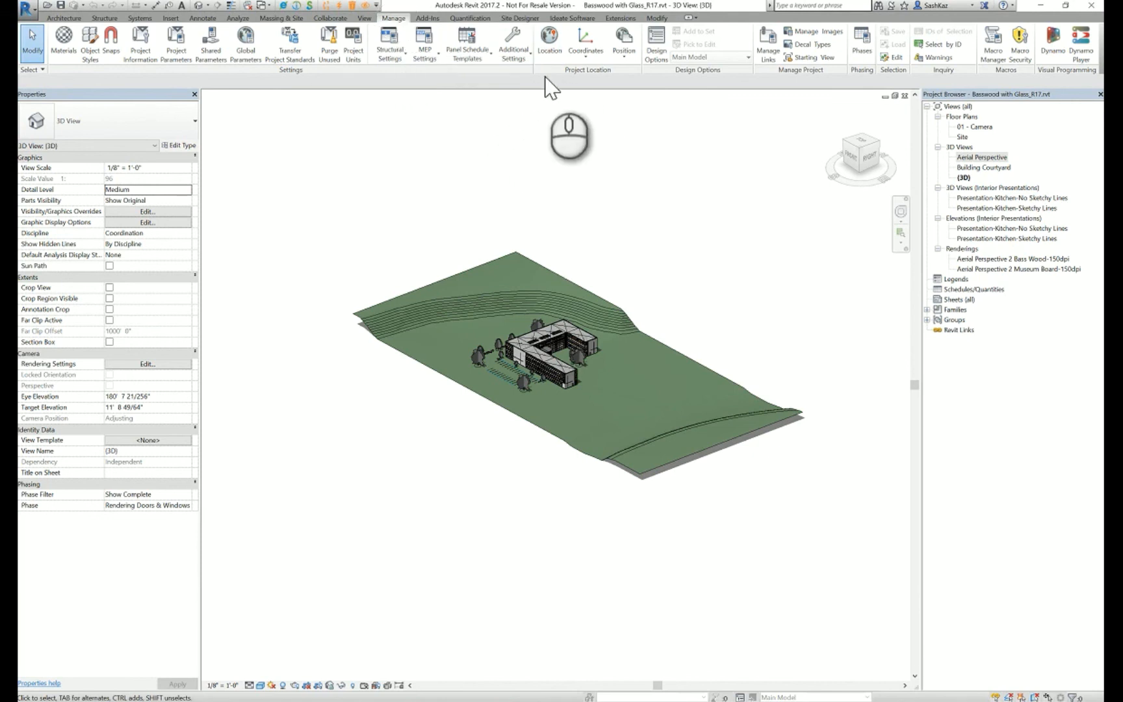
# Examine the project's location map, HVAC weather data and site orientation settings, and close them without saving
pyautogui.click(549, 45)
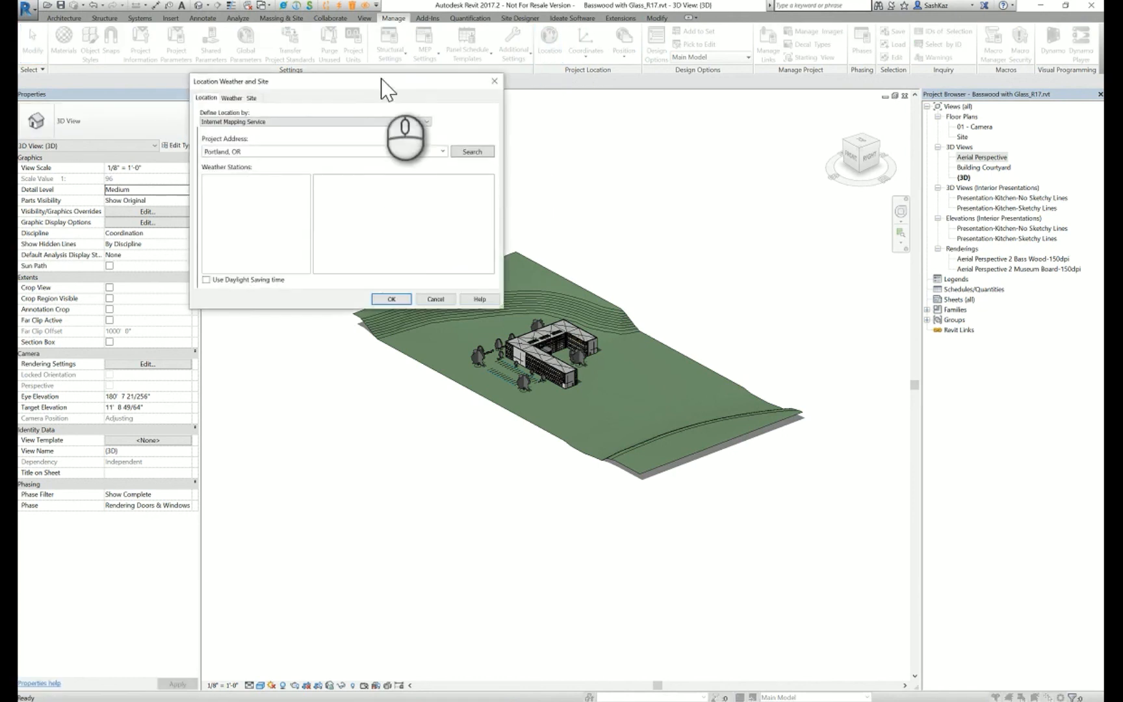
pyautogui.moveTo(384, 83); pyautogui.dragTo(498, 127)
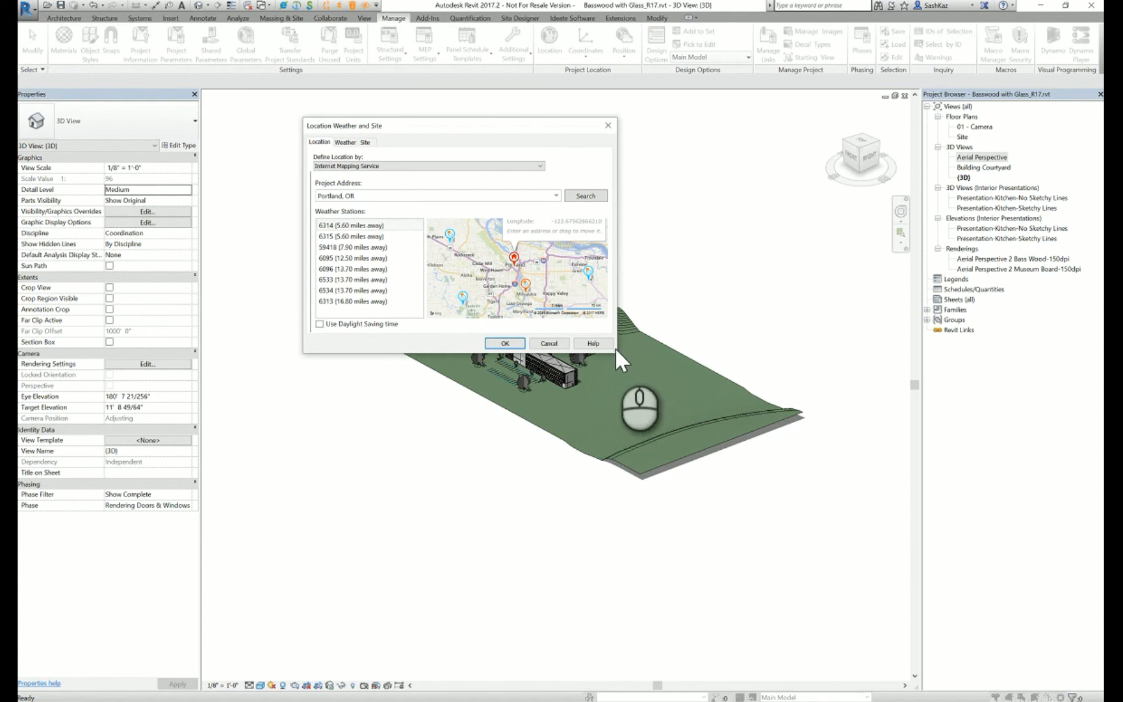
pyautogui.moveTo(615, 349); pyautogui.dragTo(779, 494)
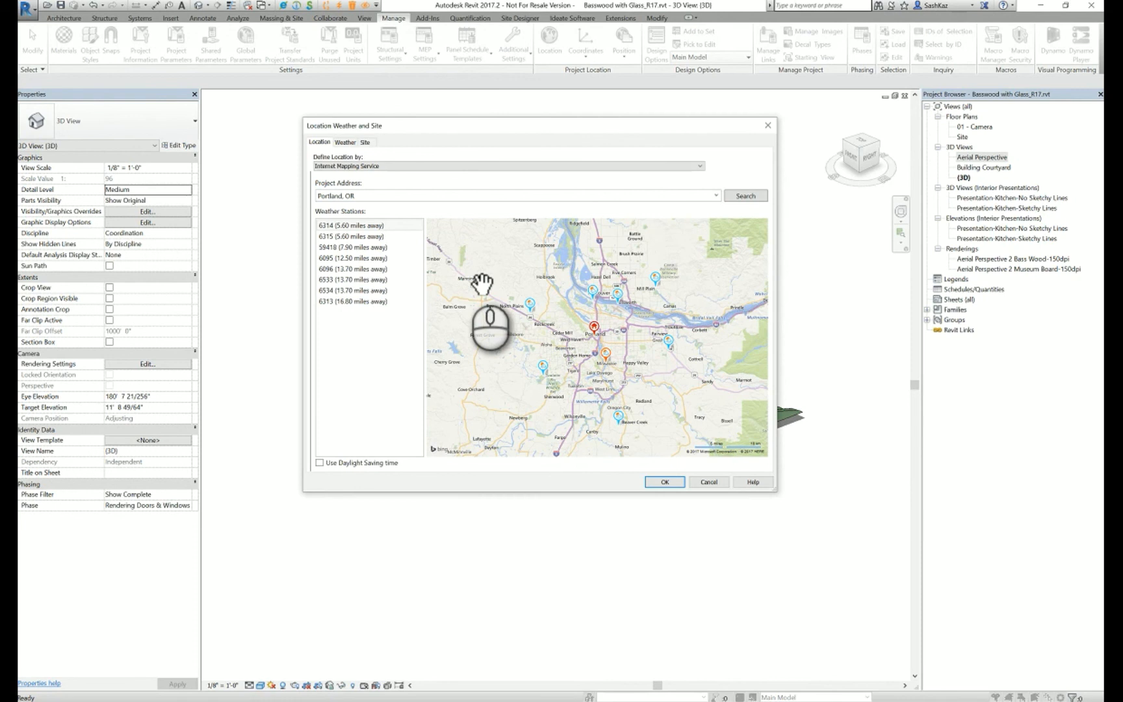
pyautogui.click(345, 142)
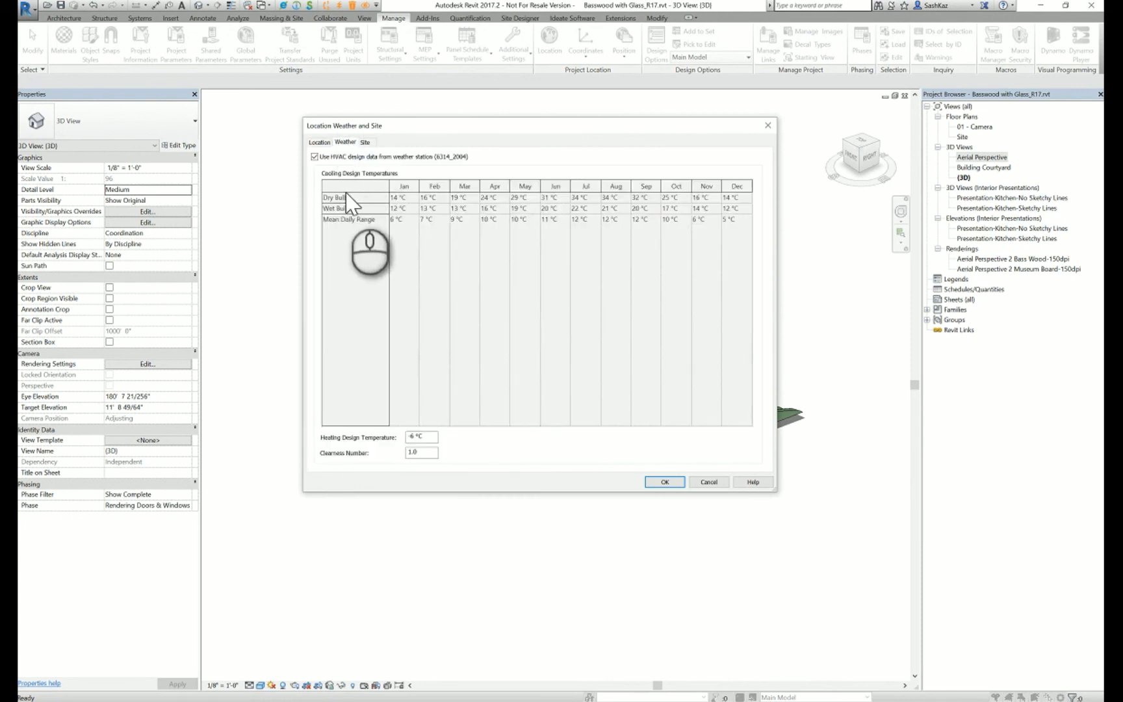
pyautogui.click(364, 143)
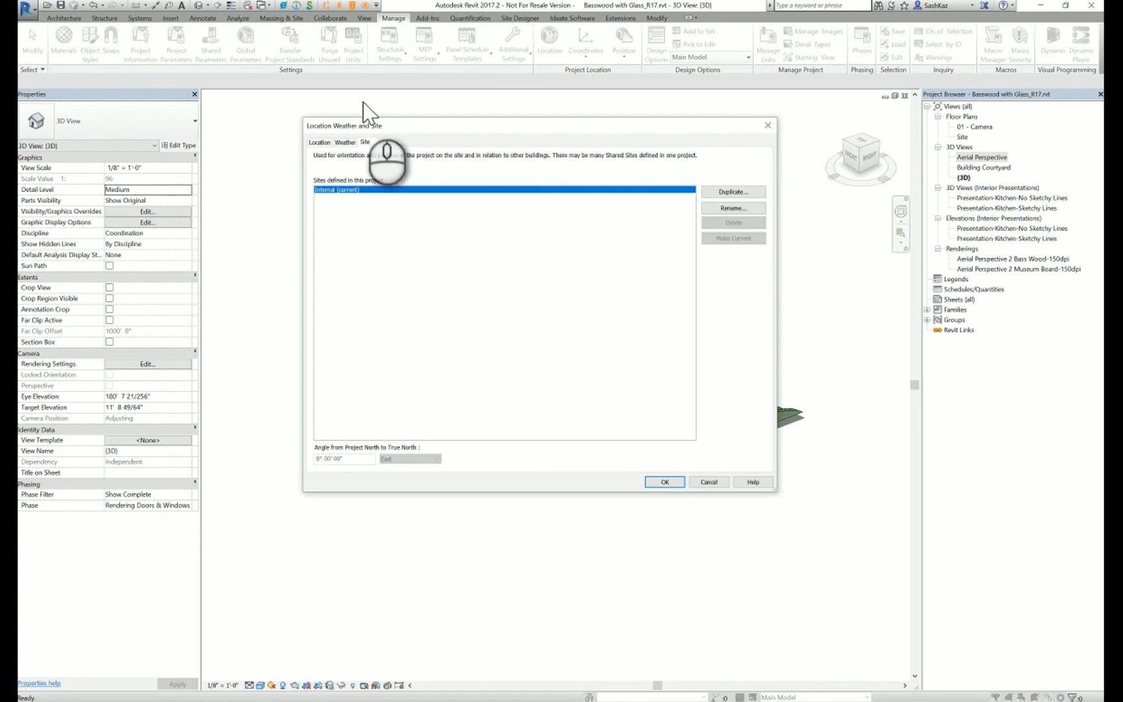
pyautogui.click(709, 483)
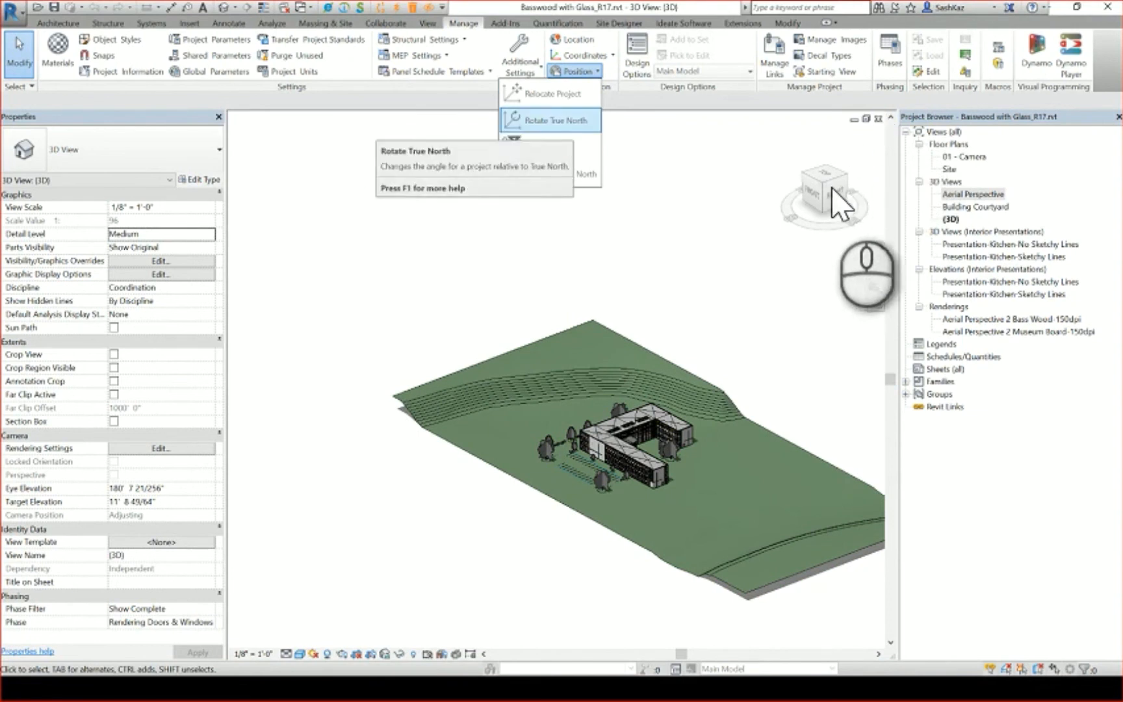
# Search the project materials for "brick" and examine the graphics and appearance settings of the plywood sheathing, Masonry - Brick and Masonry - Brick Soldier Course materials
pyautogui.click(975, 235)
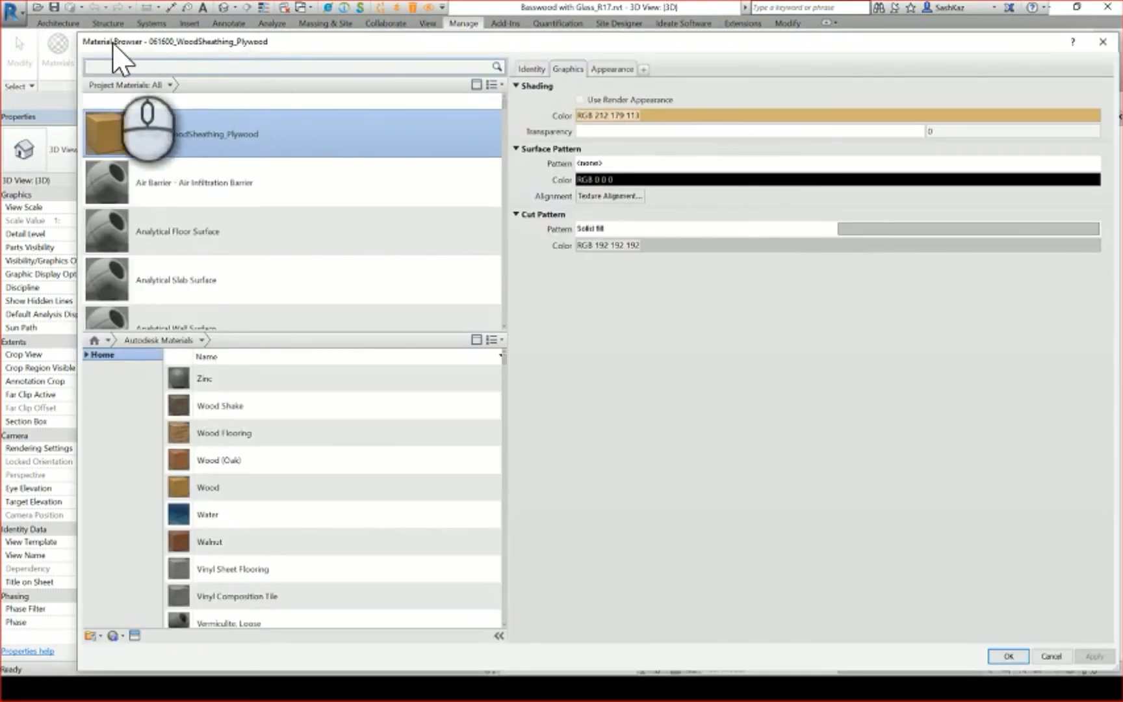
pyautogui.moveTo(79, 37); pyautogui.dragTo(258, 106)
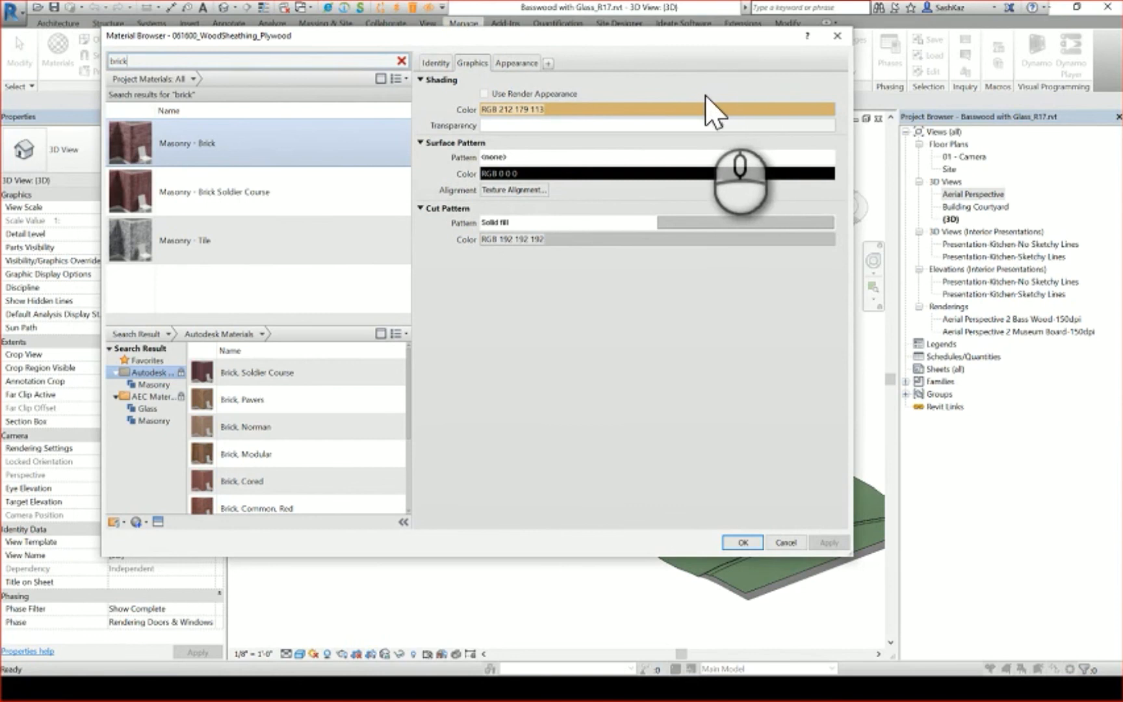
pyautogui.click(799, 88)
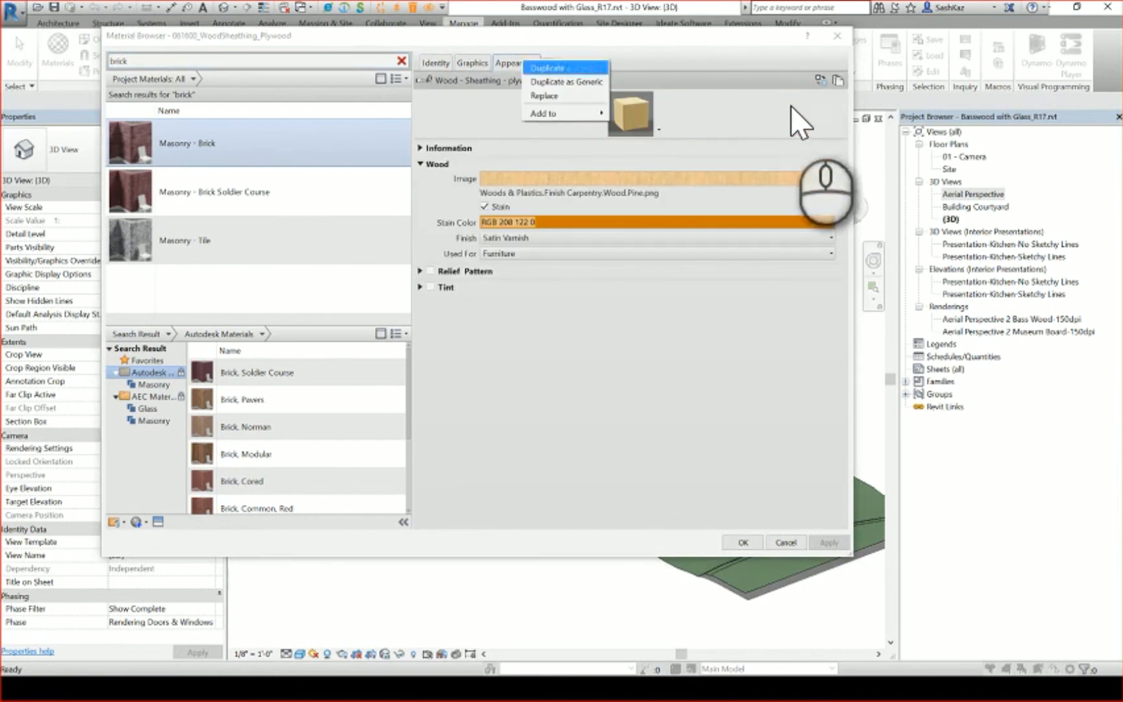
pyautogui.click(1025, 85)
pyautogui.click(824, 96)
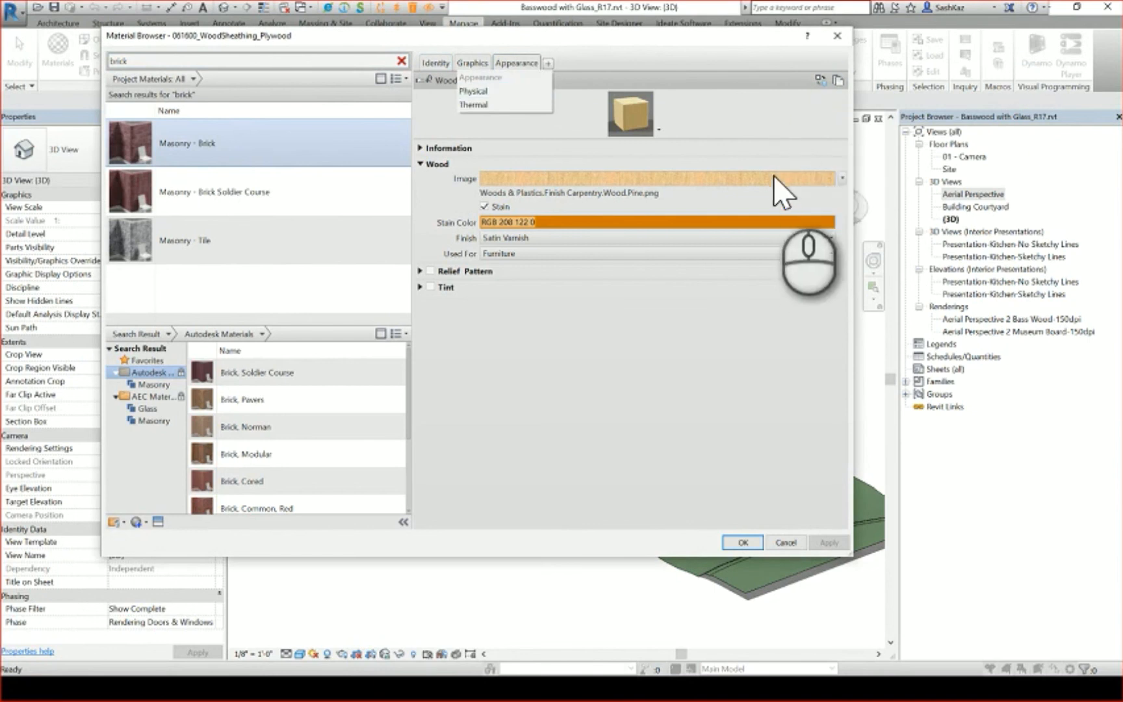
pyautogui.click(923, 70)
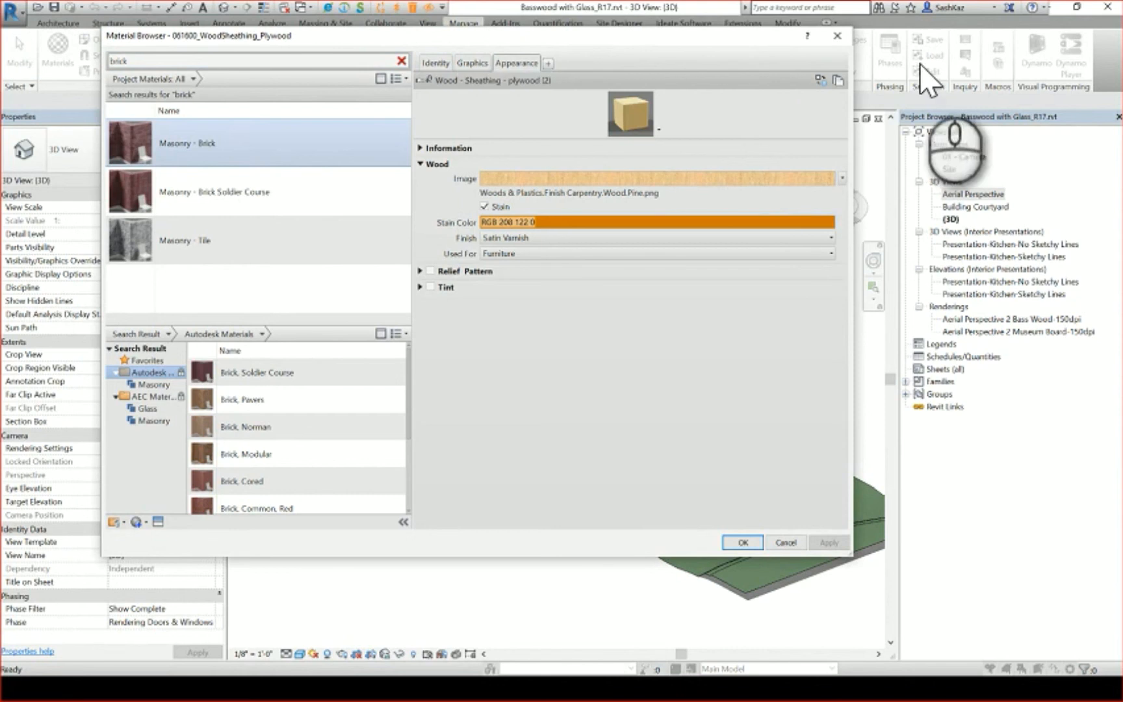
pyautogui.click(723, 89)
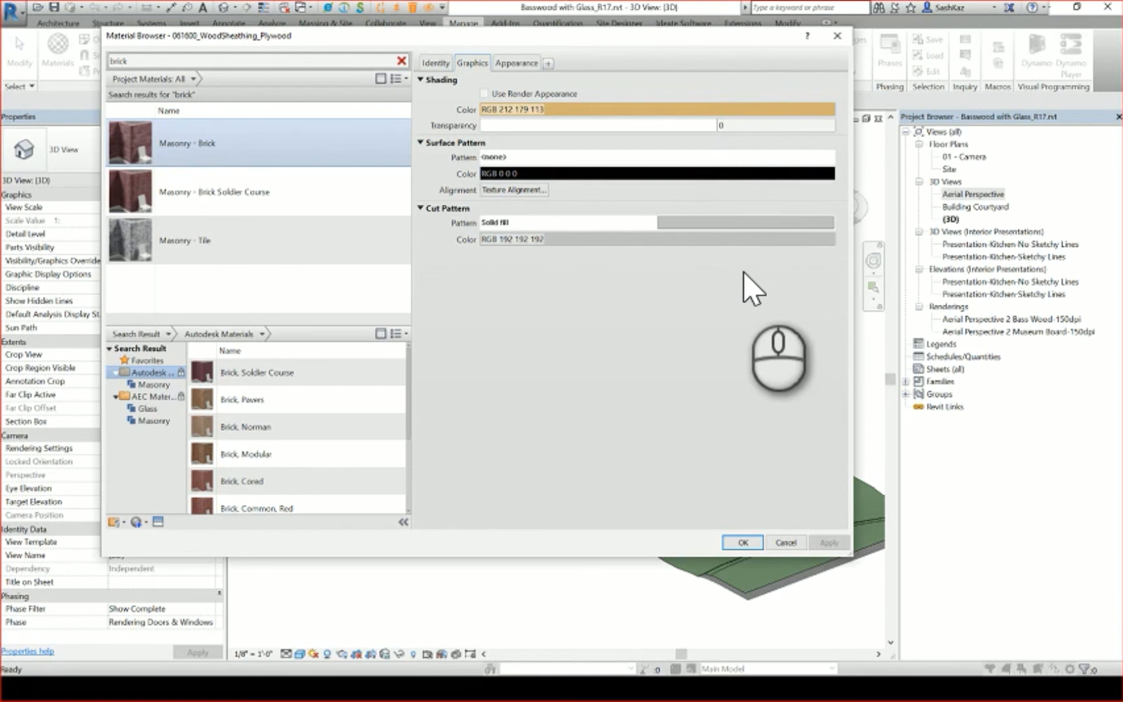
pyautogui.click(796, 92)
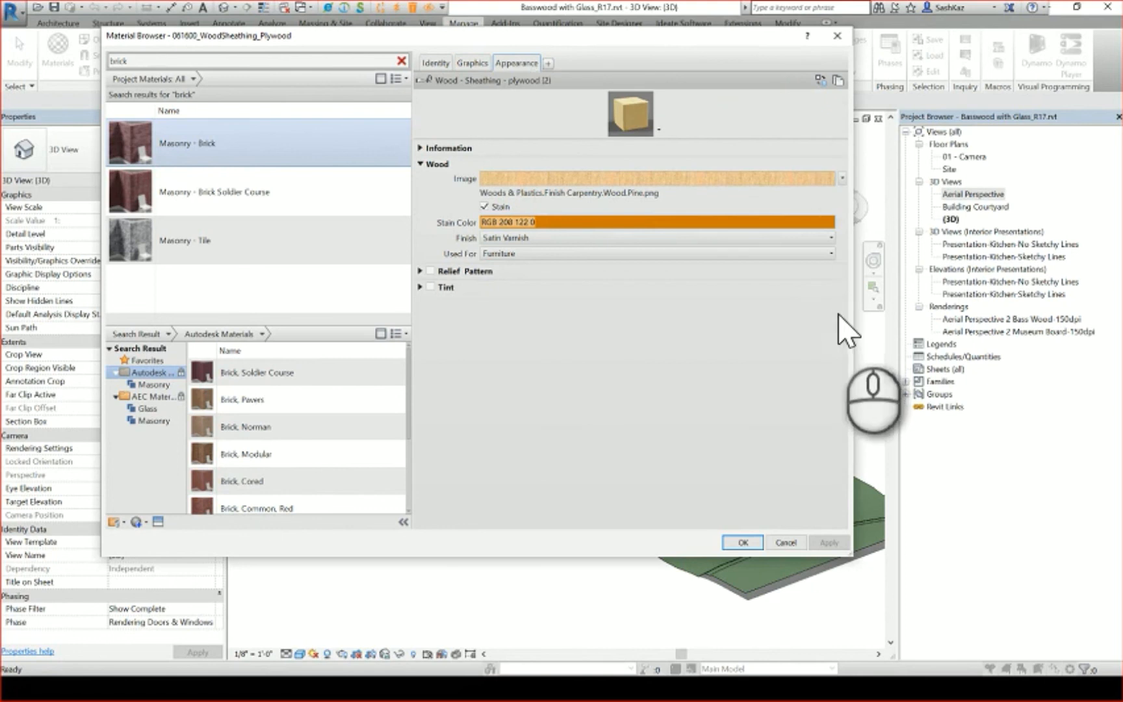
pyautogui.click(357, 163)
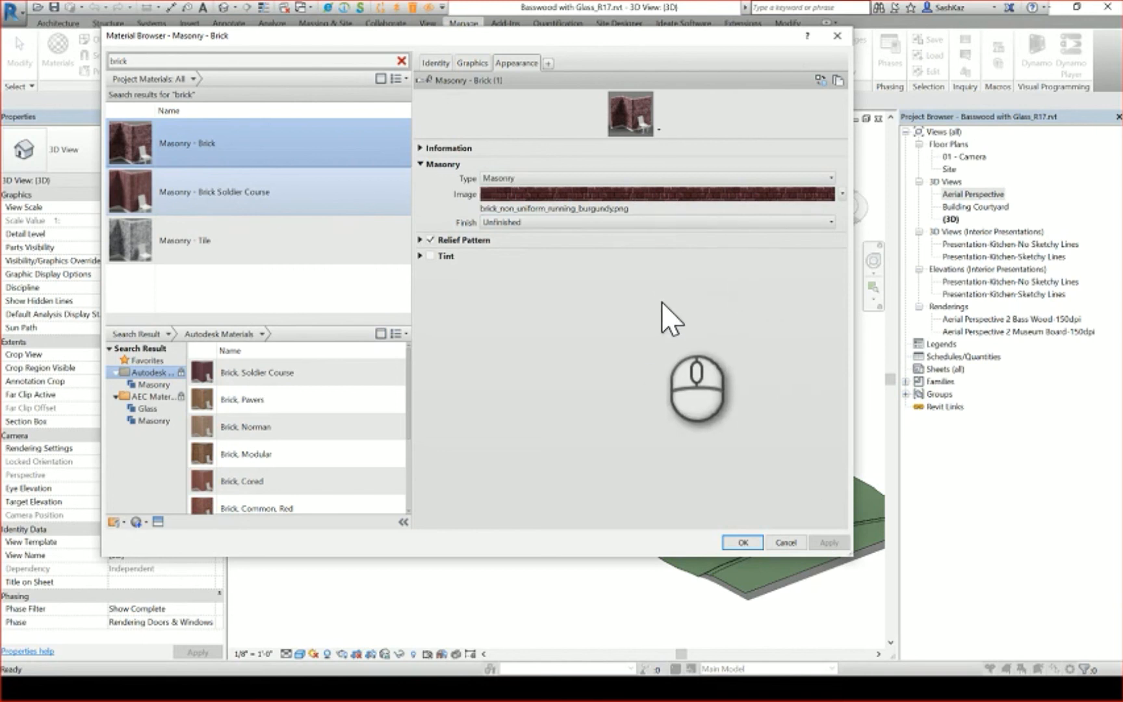
pyautogui.click(286, 197)
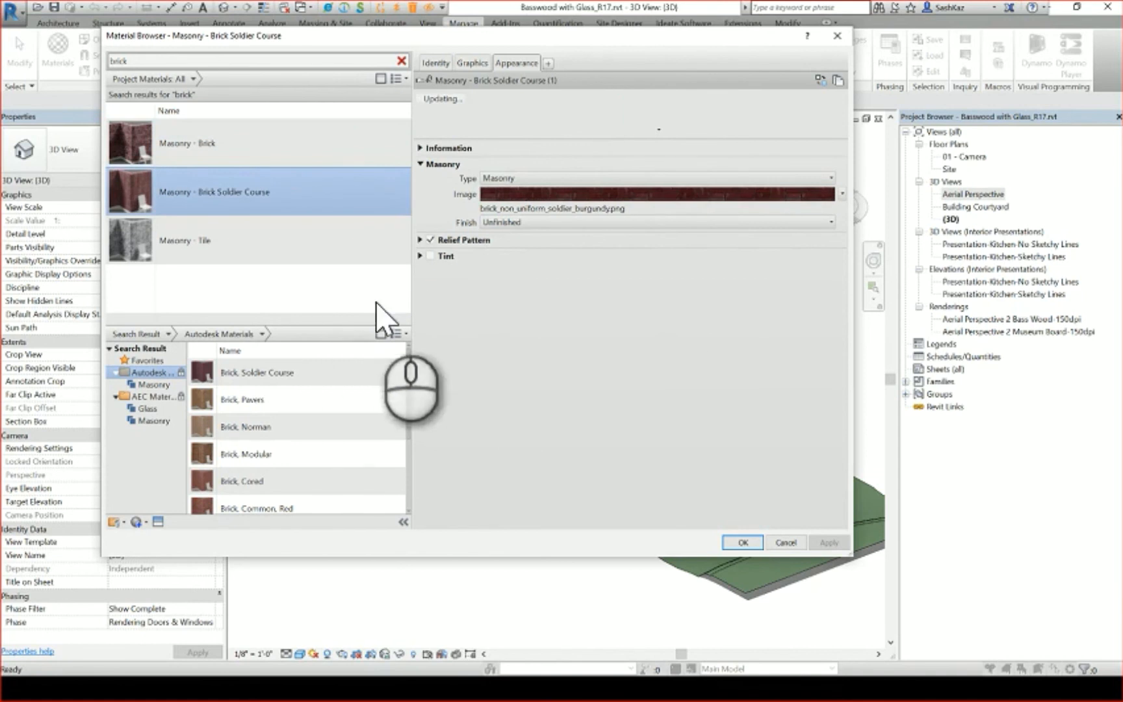
# Replace the Masonry - Brick material's appearance asset with the Default asset found by searching "generic", and close the material editor
pyautogui.click(273, 143)
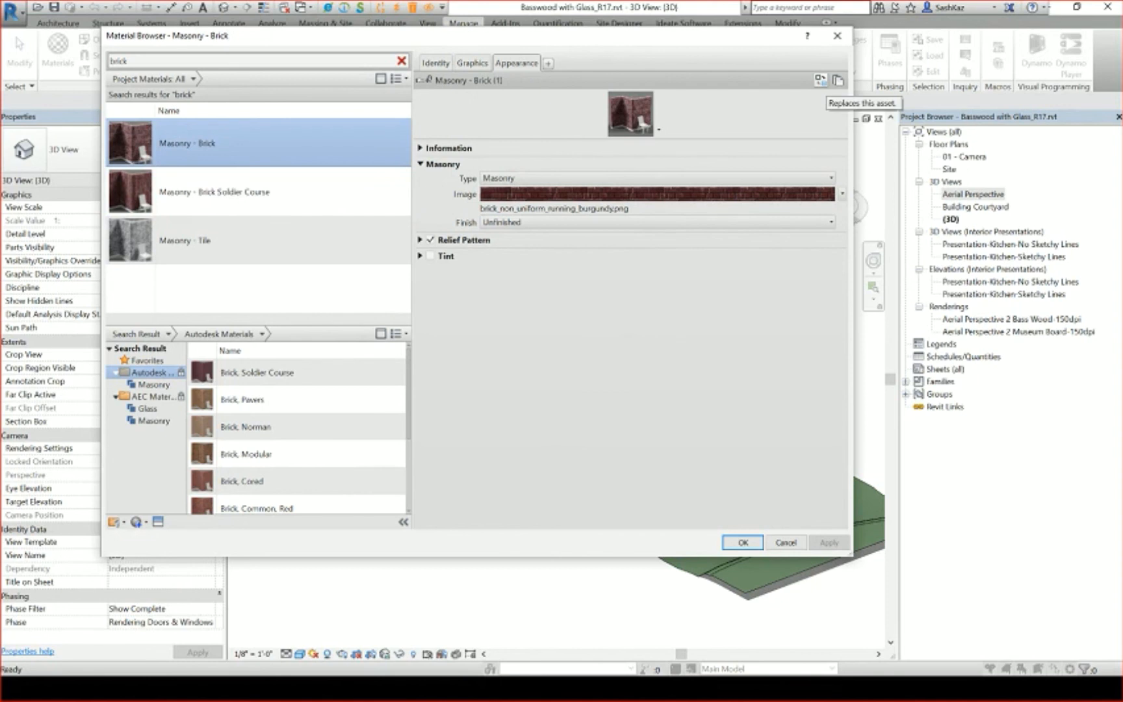
pyautogui.click(838, 80)
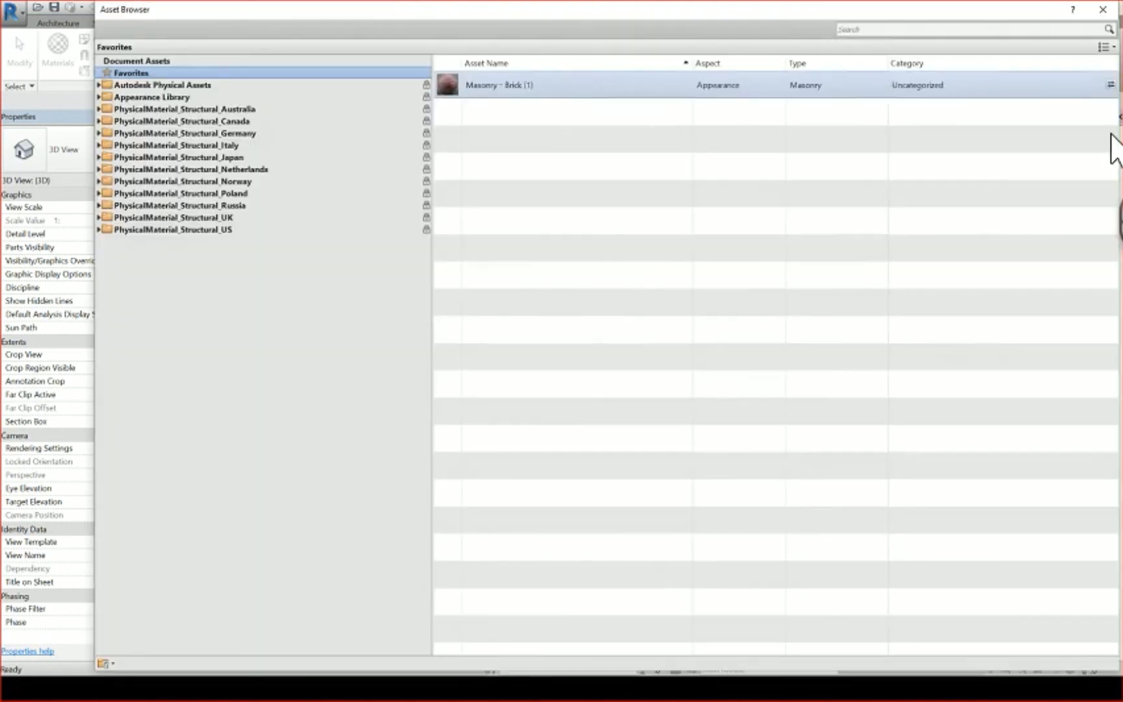
pyautogui.moveTo(615, 21); pyautogui.dragTo(486, 39)
pyautogui.click(897, 36)
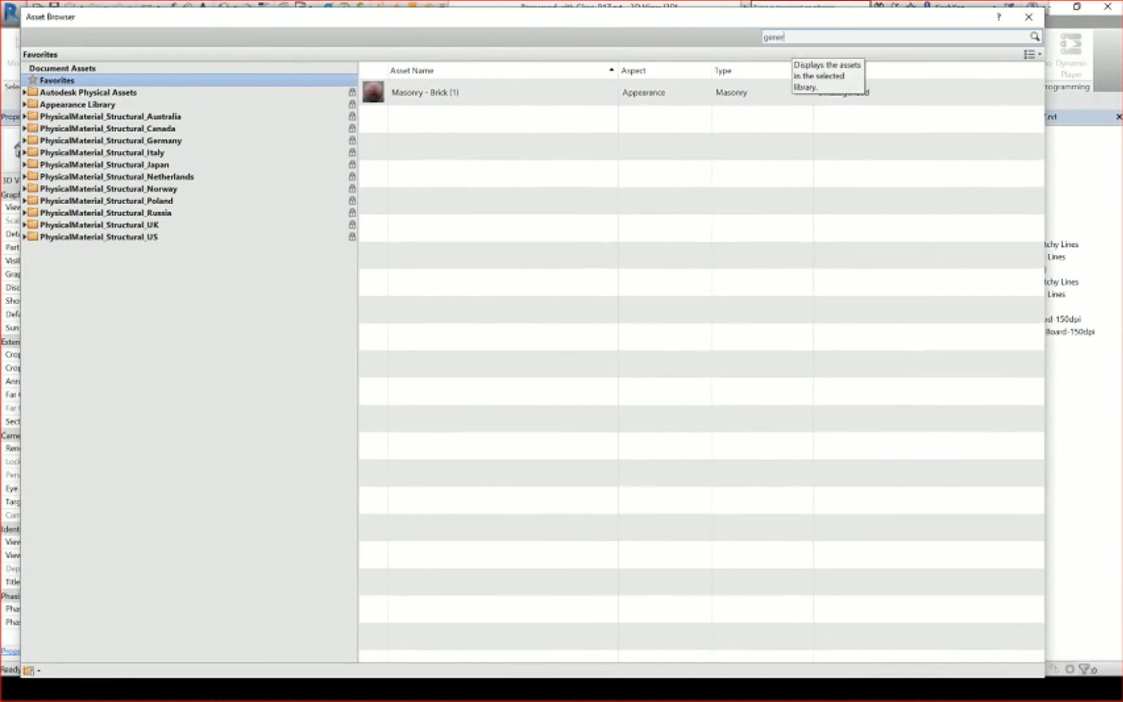
pyautogui.press('Return')
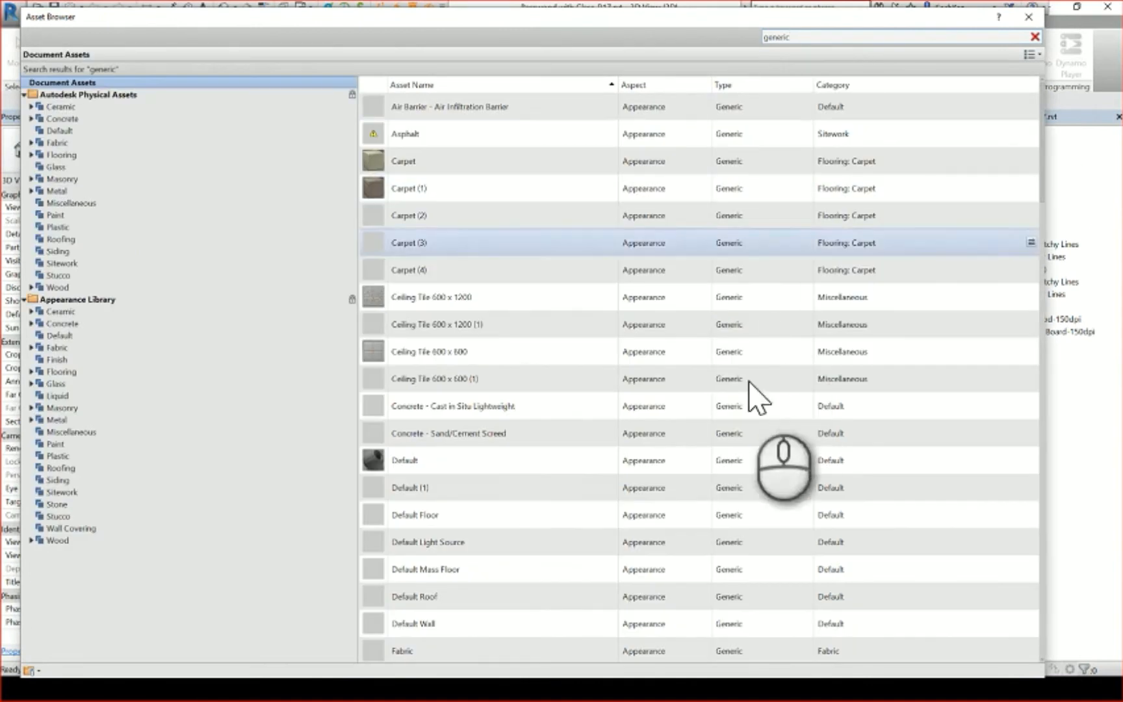
pyautogui.scroll(-1, 747, 517)
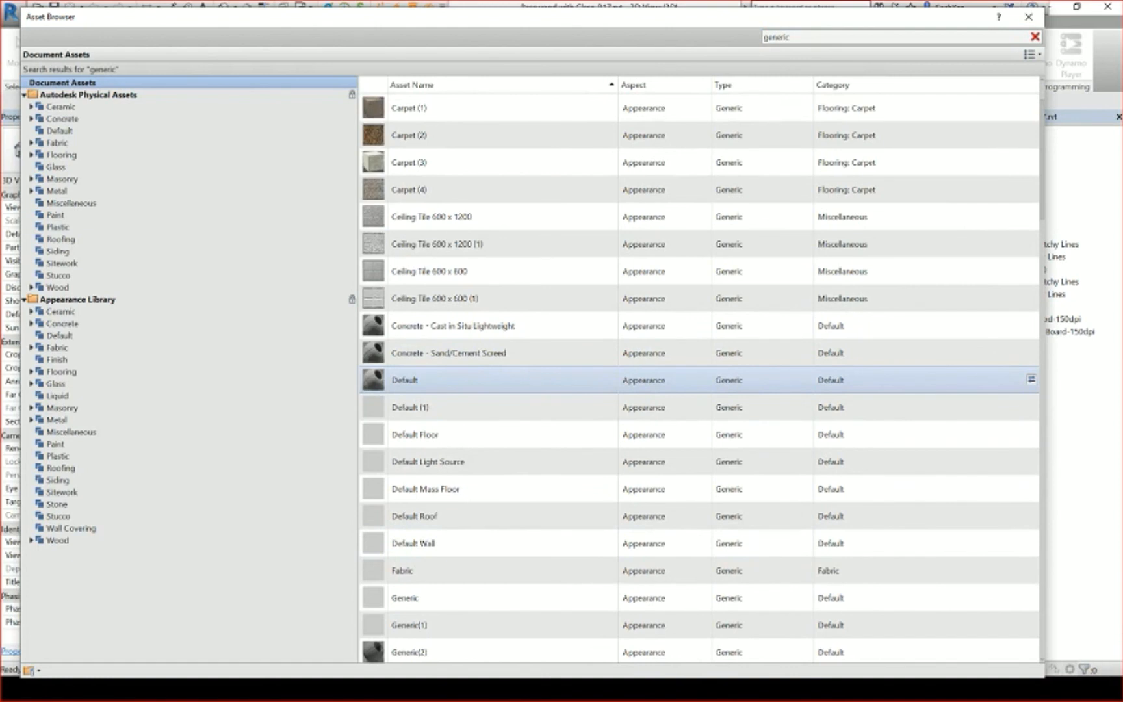
pyautogui.click(1031, 380)
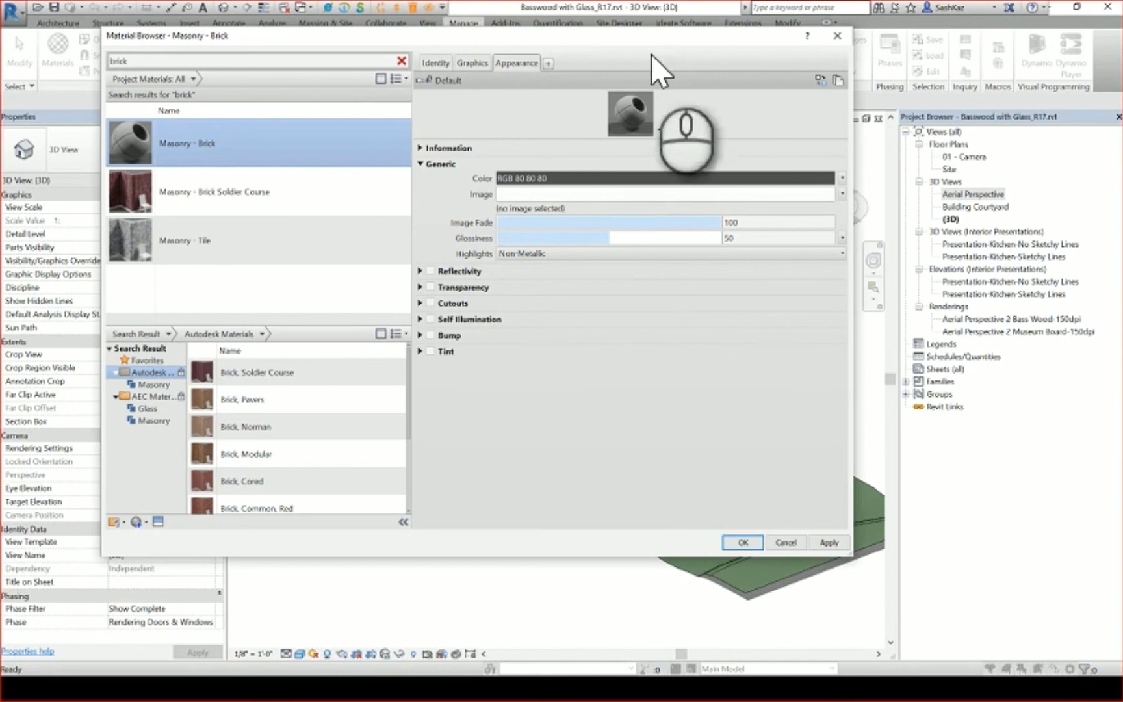
pyautogui.moveTo(643, 134)
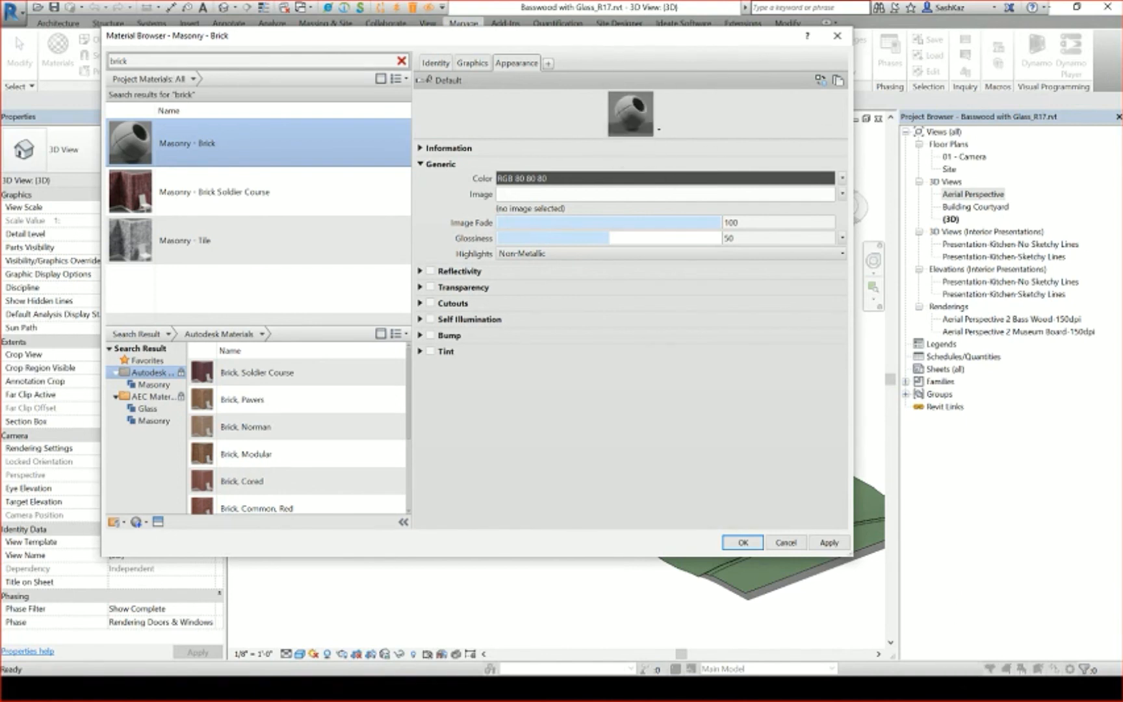
pyautogui.press('Return')
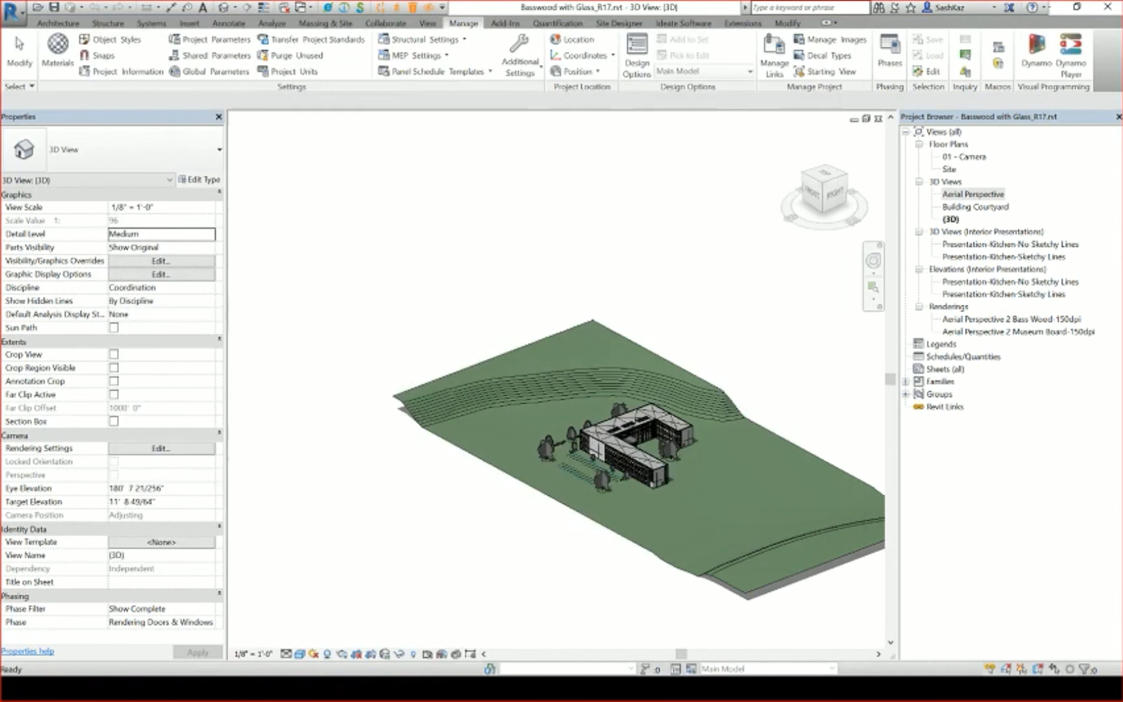
# Switch to the running PowerPoint slide show and advance to the "Museum Board & Basswood Look" slide
pyautogui.press('super')
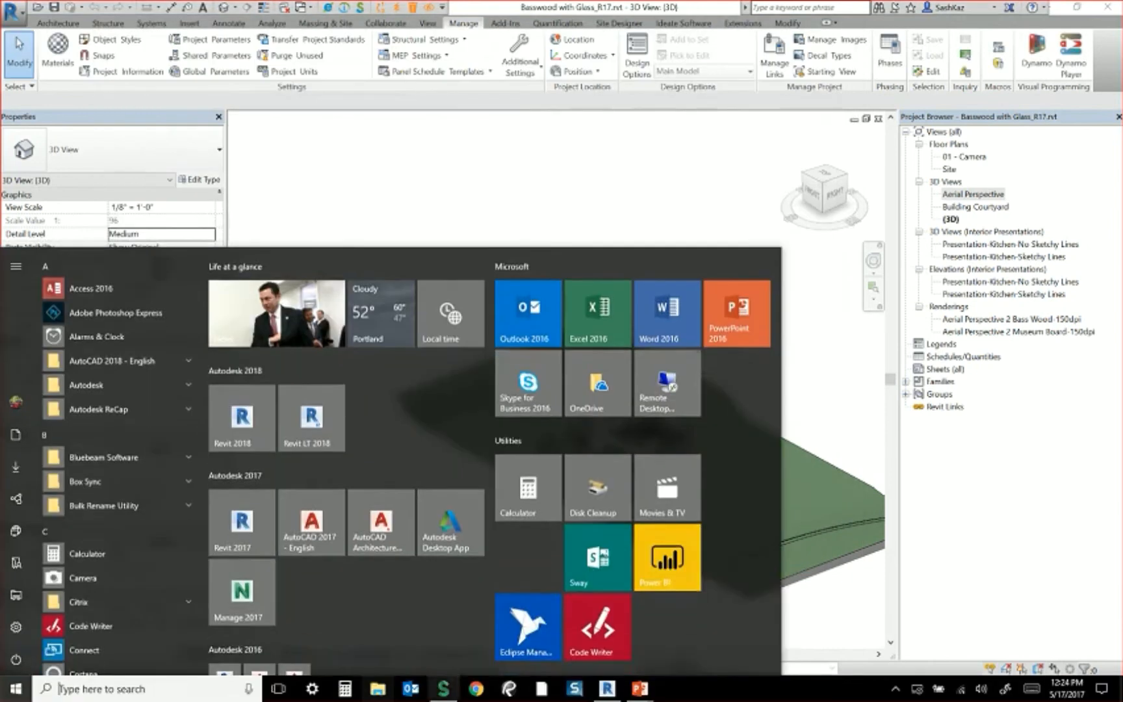
pyautogui.moveTo(640, 689)
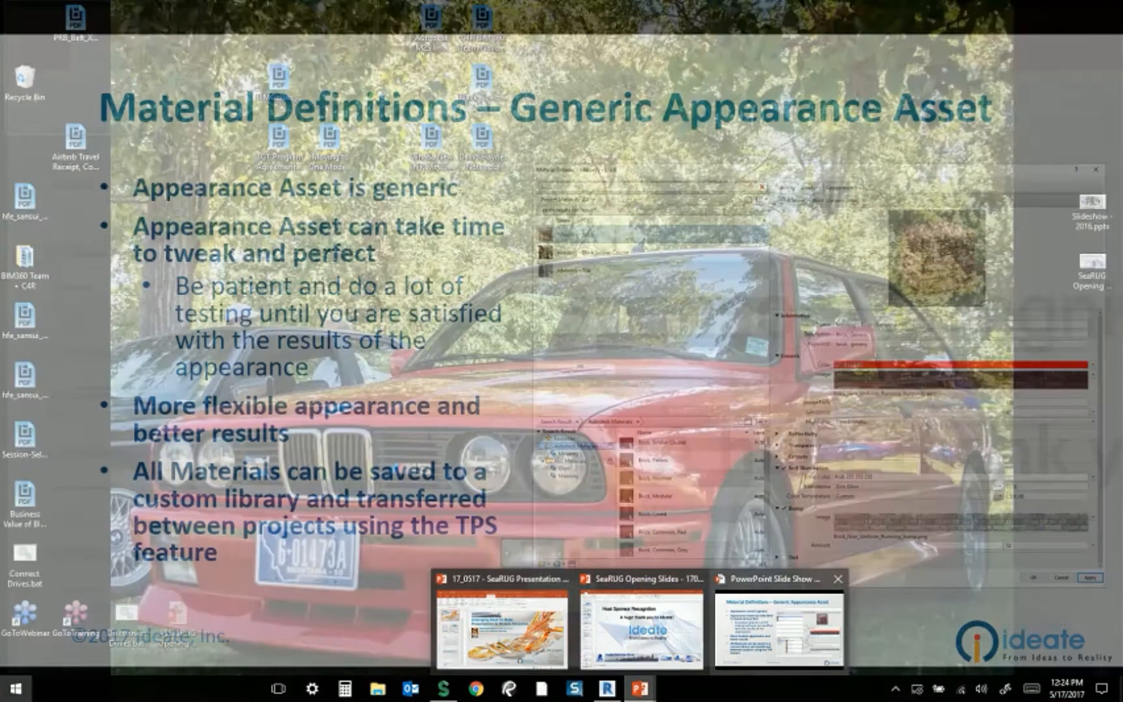
pyautogui.click(779, 628)
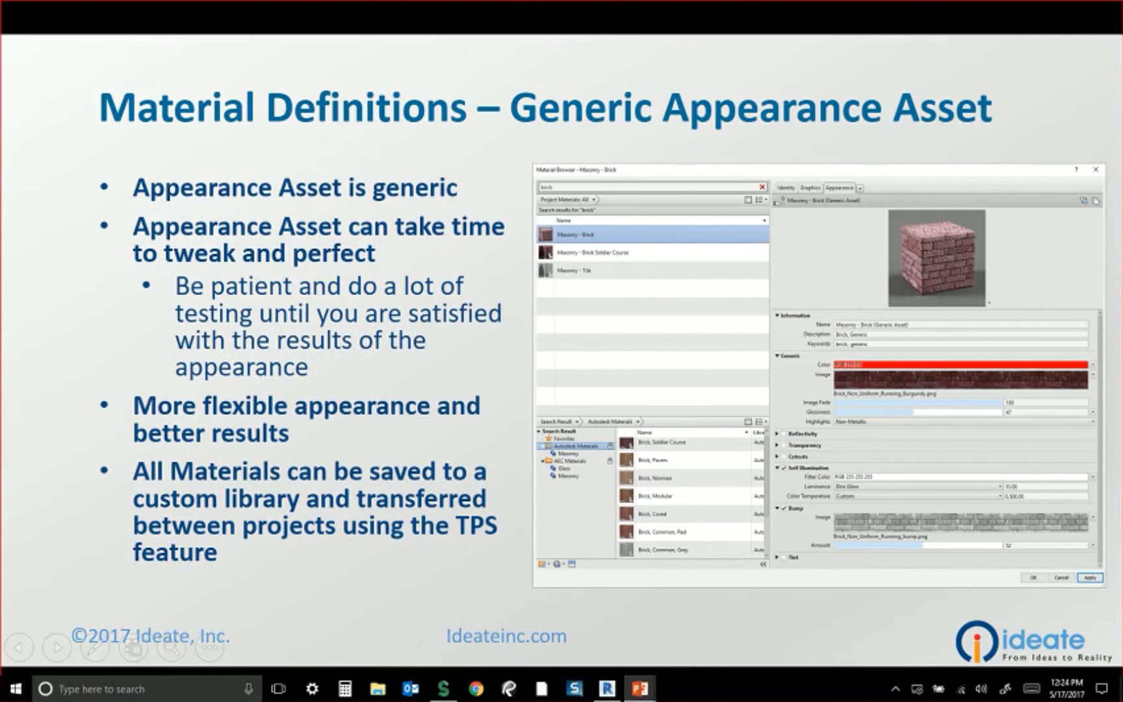
pyautogui.press('Right')
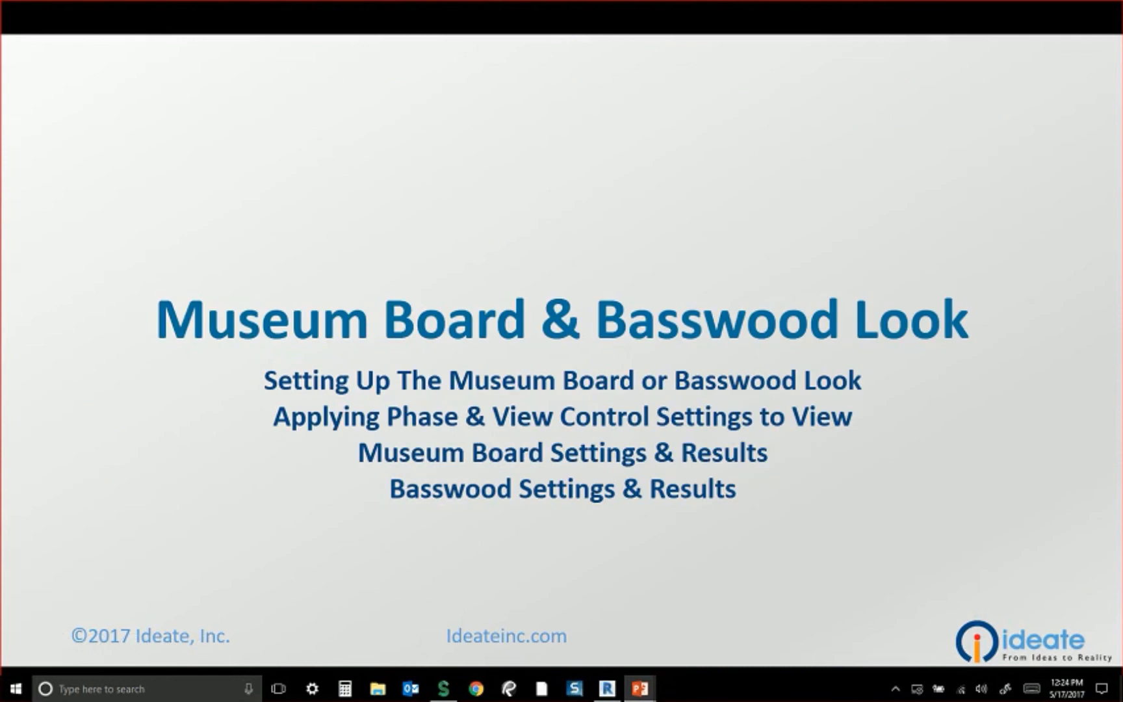
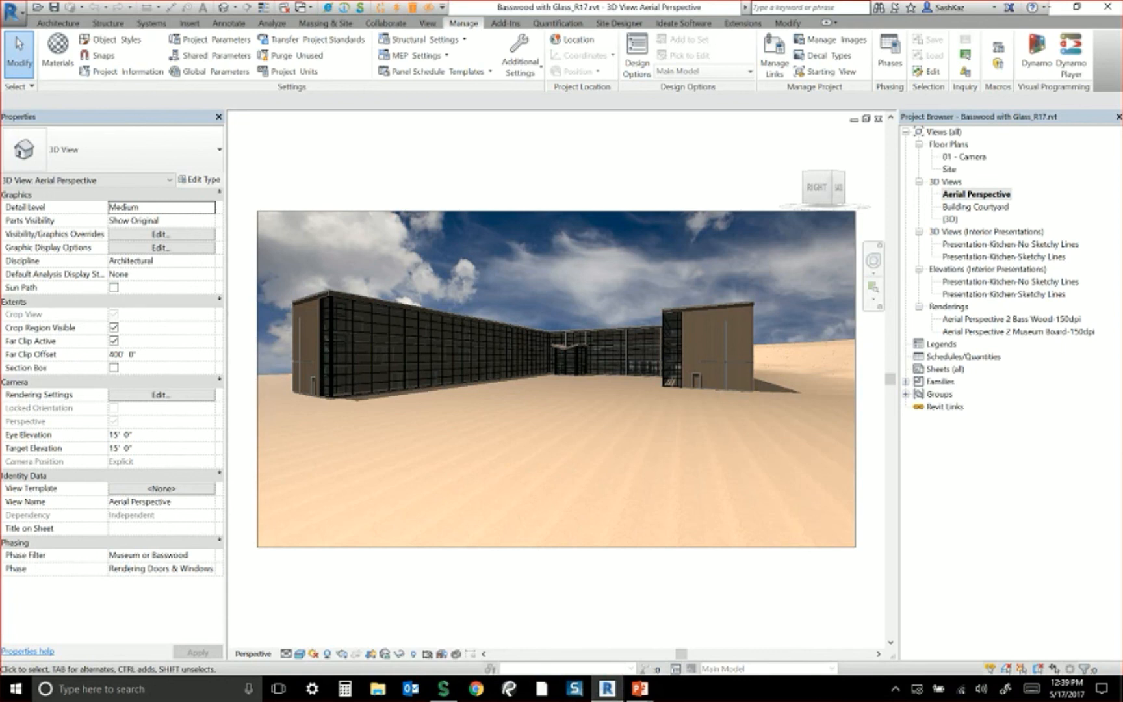
# View the Presentation-Kitchen-No Sketchy Lines elevation and open the Presentation-Kitchen-Sketchy Lines elevation for comparison
pyautogui.click(1011, 243)
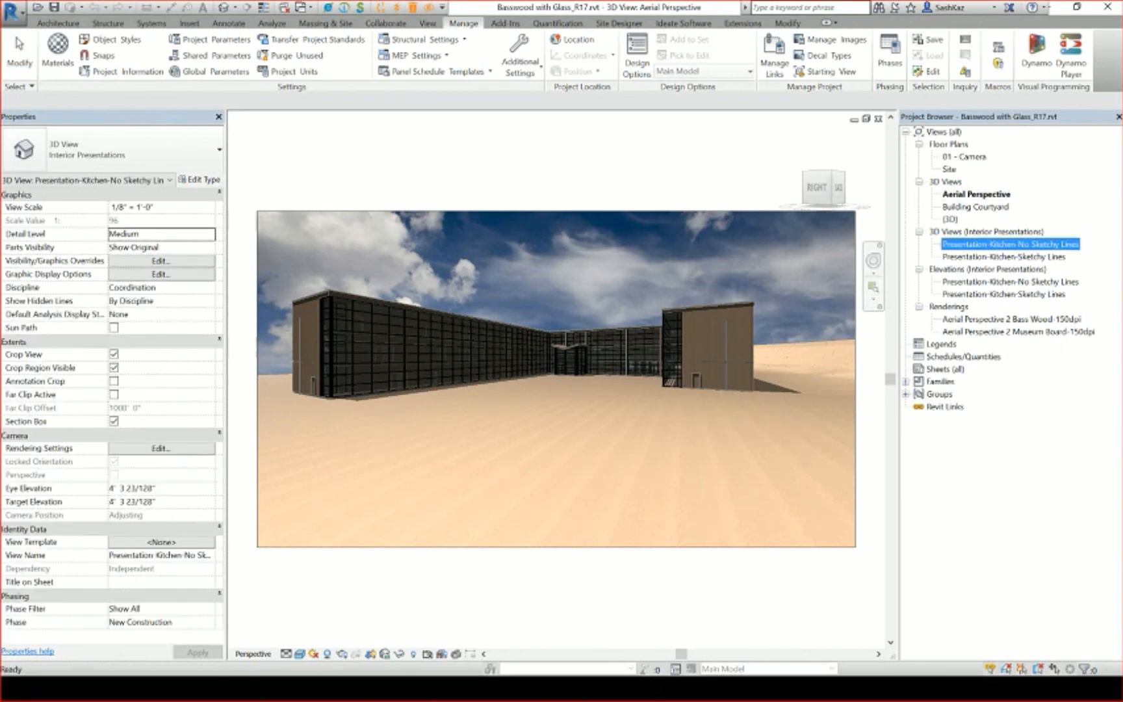
pyautogui.doubleClick(1011, 281)
pyautogui.click(1004, 293)
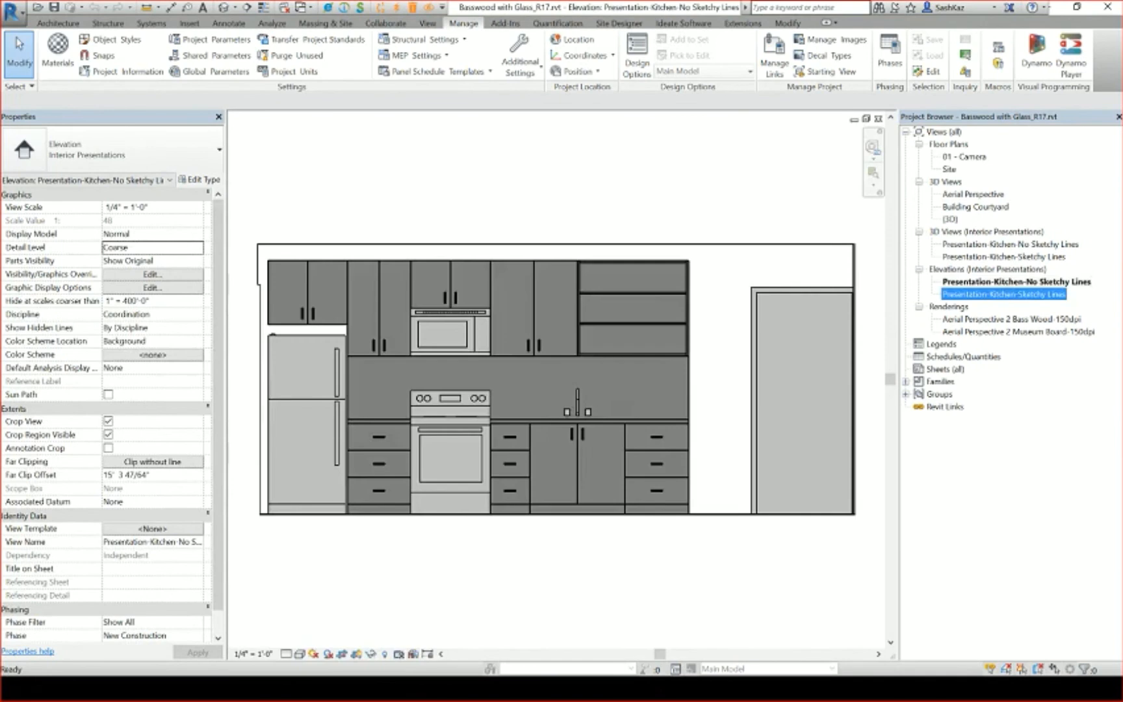
pyautogui.doubleClick(1005, 294)
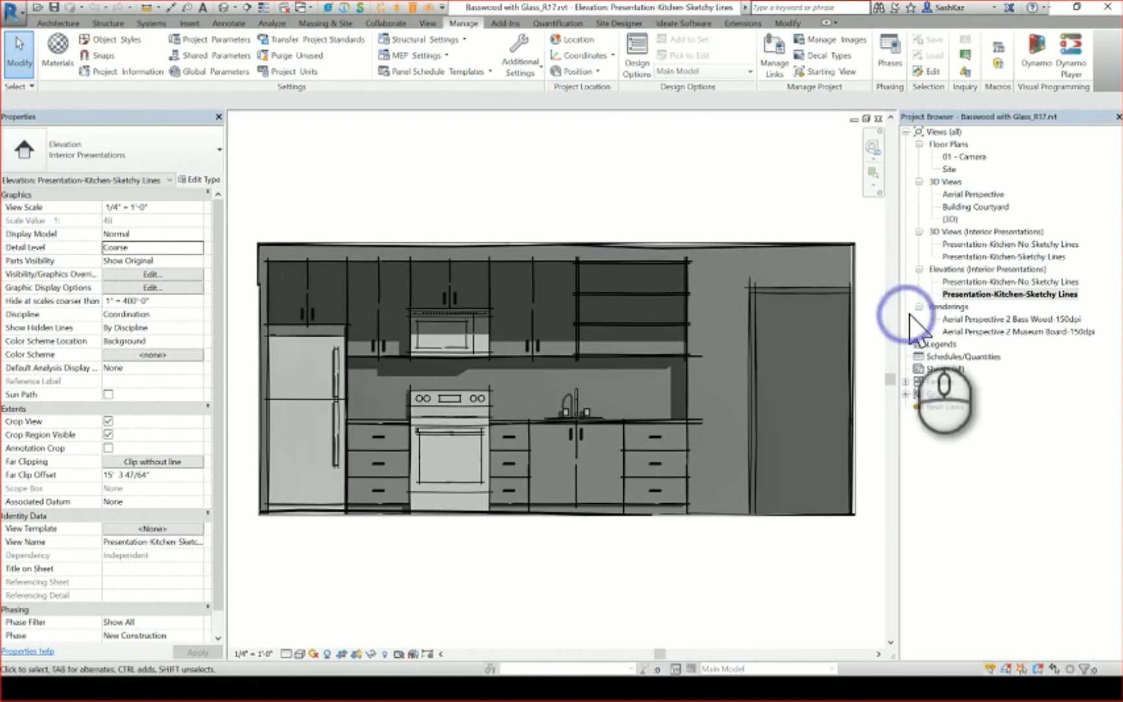
# Examine the visibility and graphics overrides of the sketchy kitchen elevation, including its filters, annotation categories and model categories
pyautogui.press('v')
pyautogui.press('g')
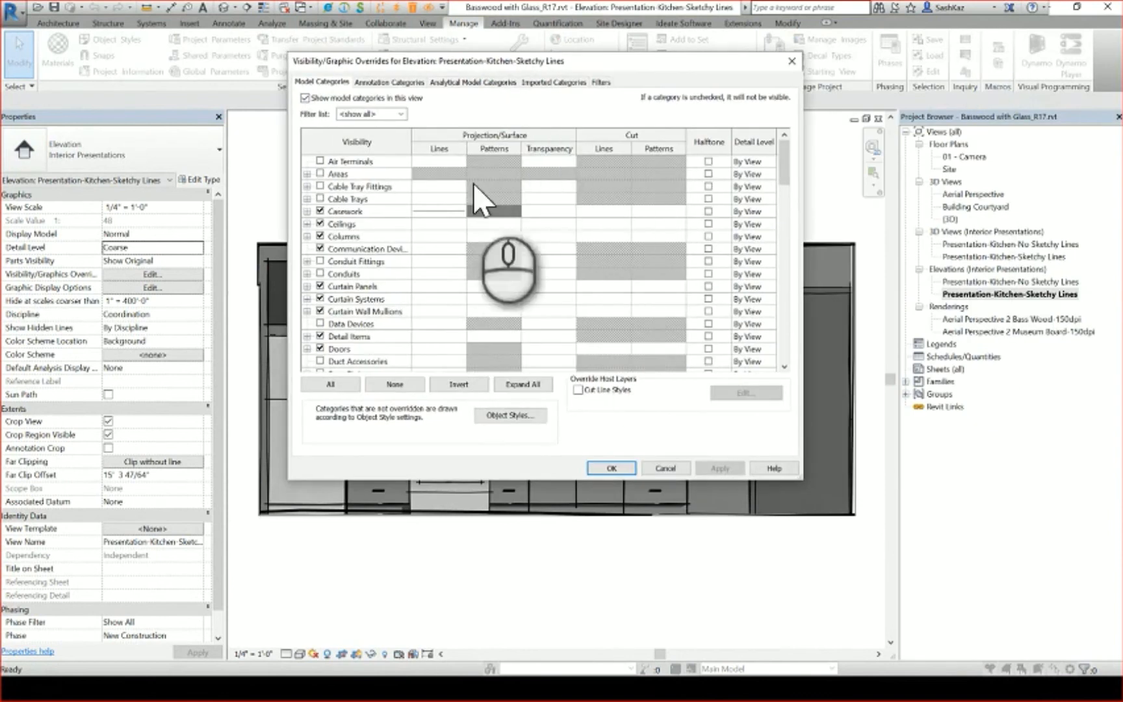
pyautogui.moveTo(432, 68); pyautogui.dragTo(299, 59)
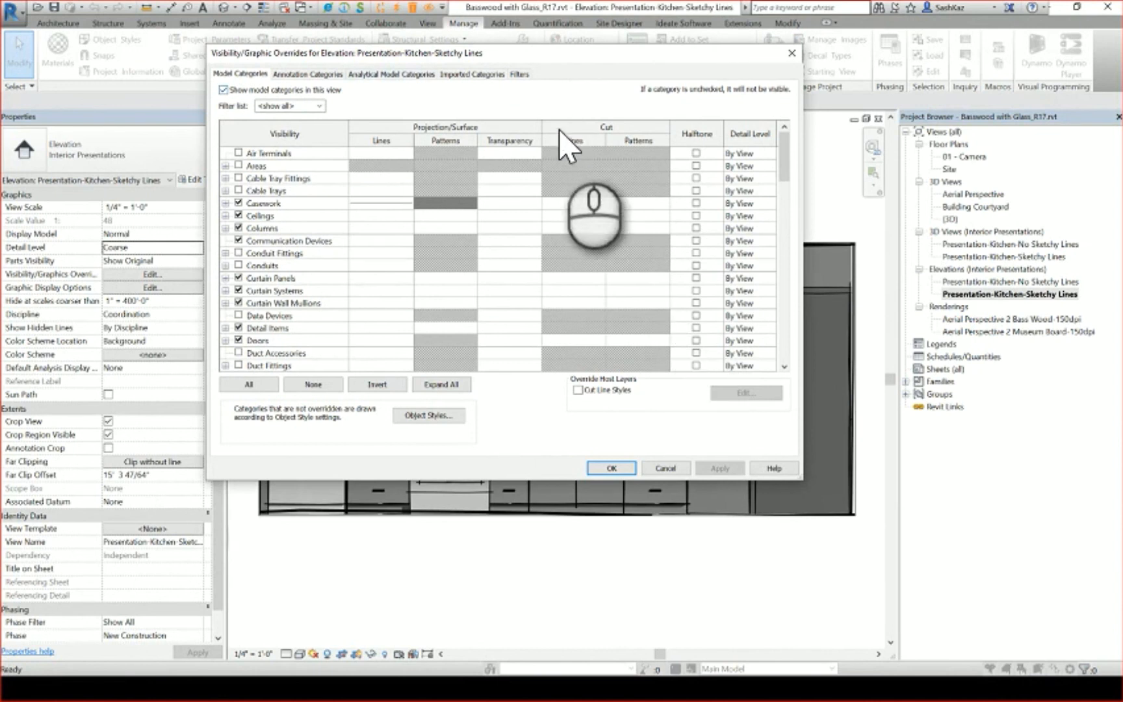
pyautogui.click(775, 113)
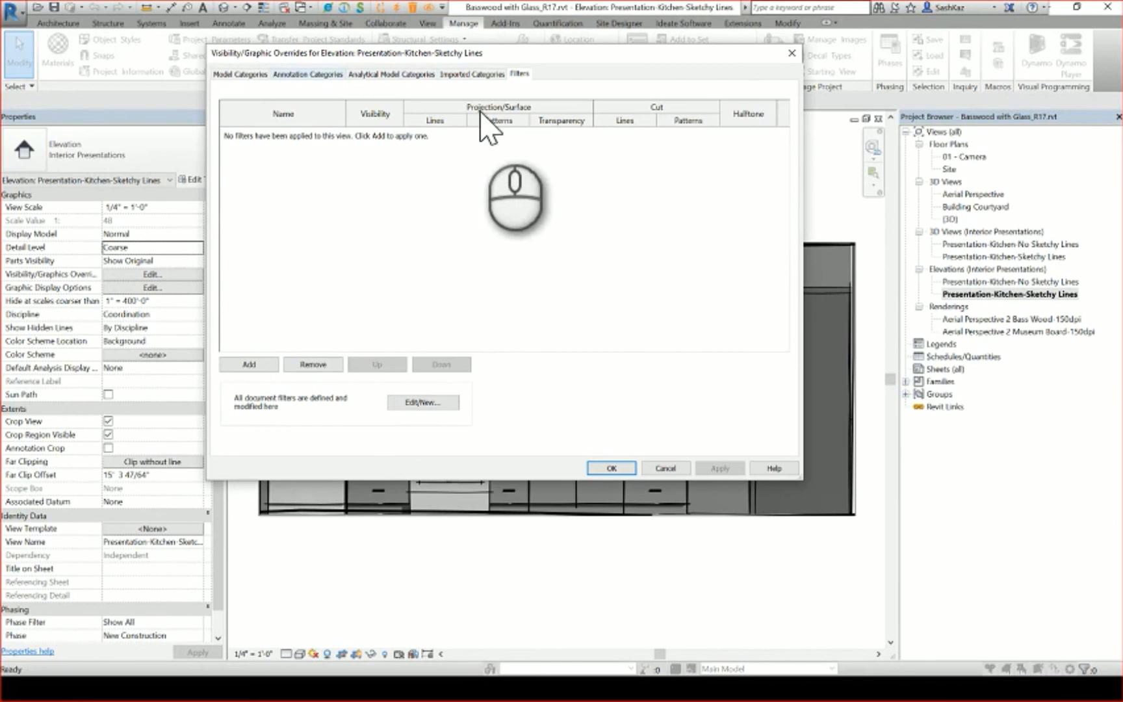
pyautogui.click(305, 74)
pyautogui.click(241, 74)
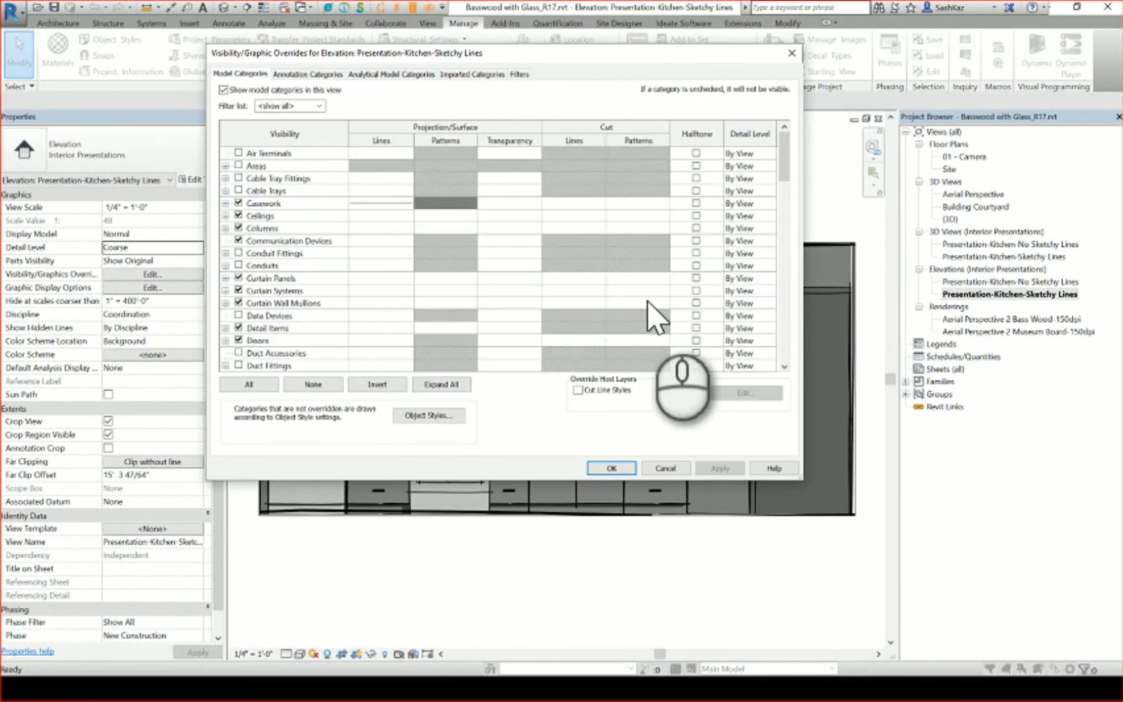
# Examine the sketchy kitchen elevation's model category visibility and overrides through the list, and close the settings without changes
pyautogui.scroll(-5, 764, 423)
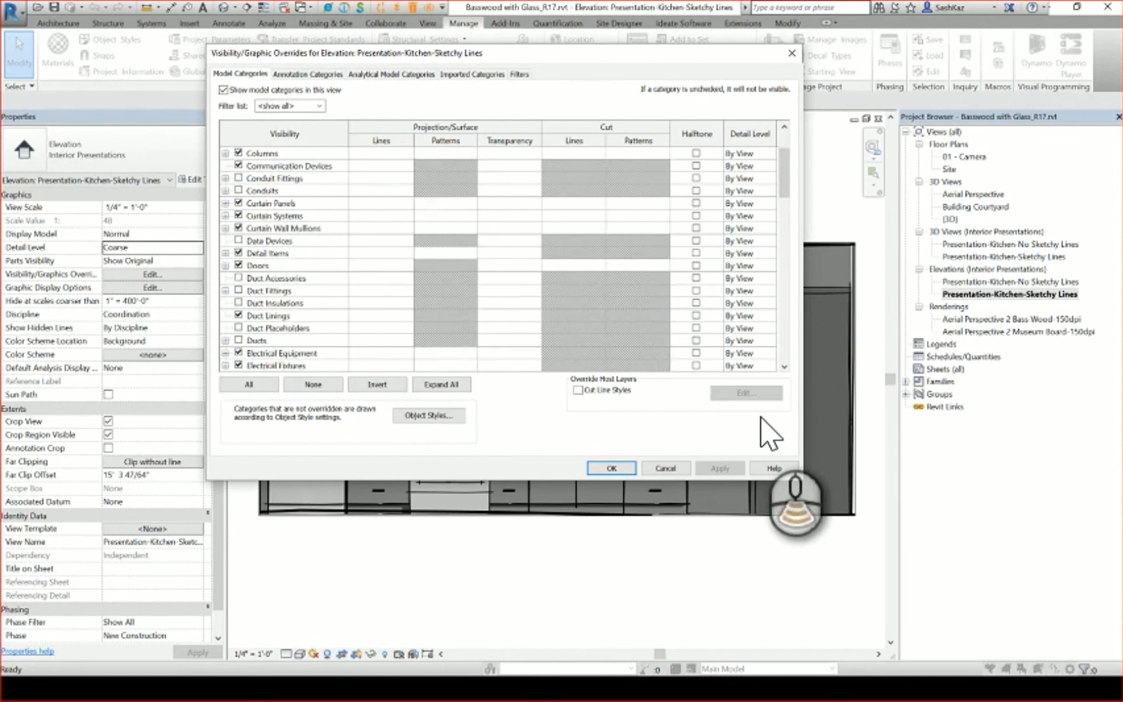
pyautogui.scroll(2, 759, 419)
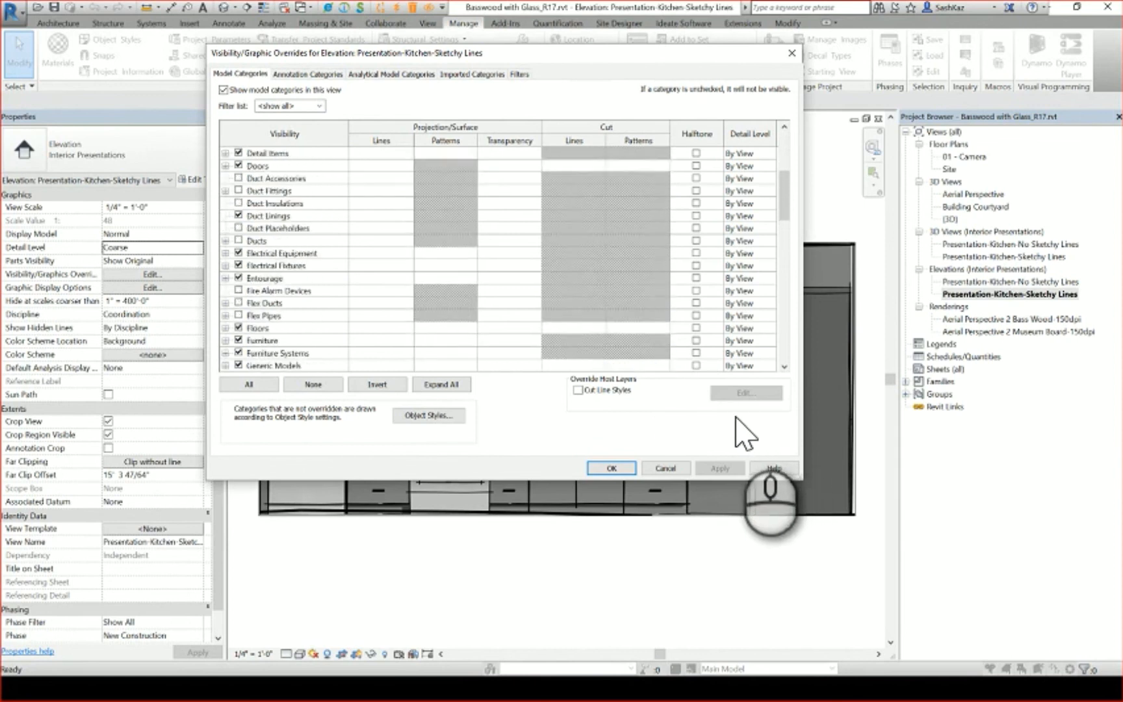
pyautogui.scroll(-10, 709, 400)
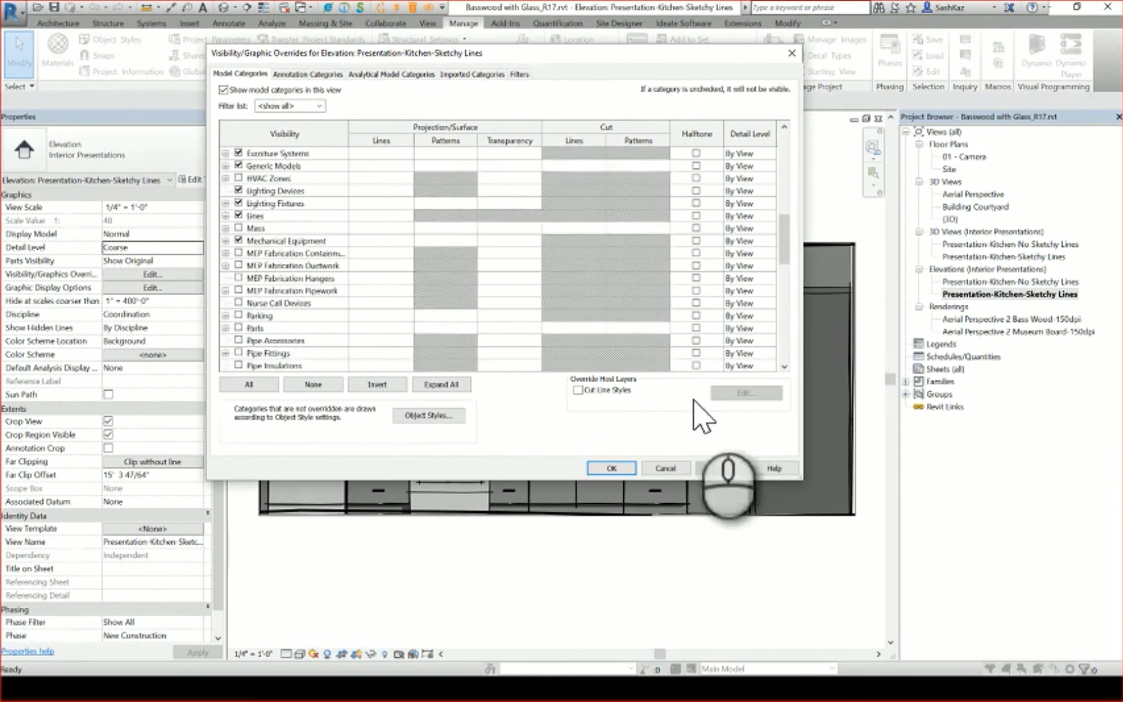
pyautogui.scroll(15, 689, 409)
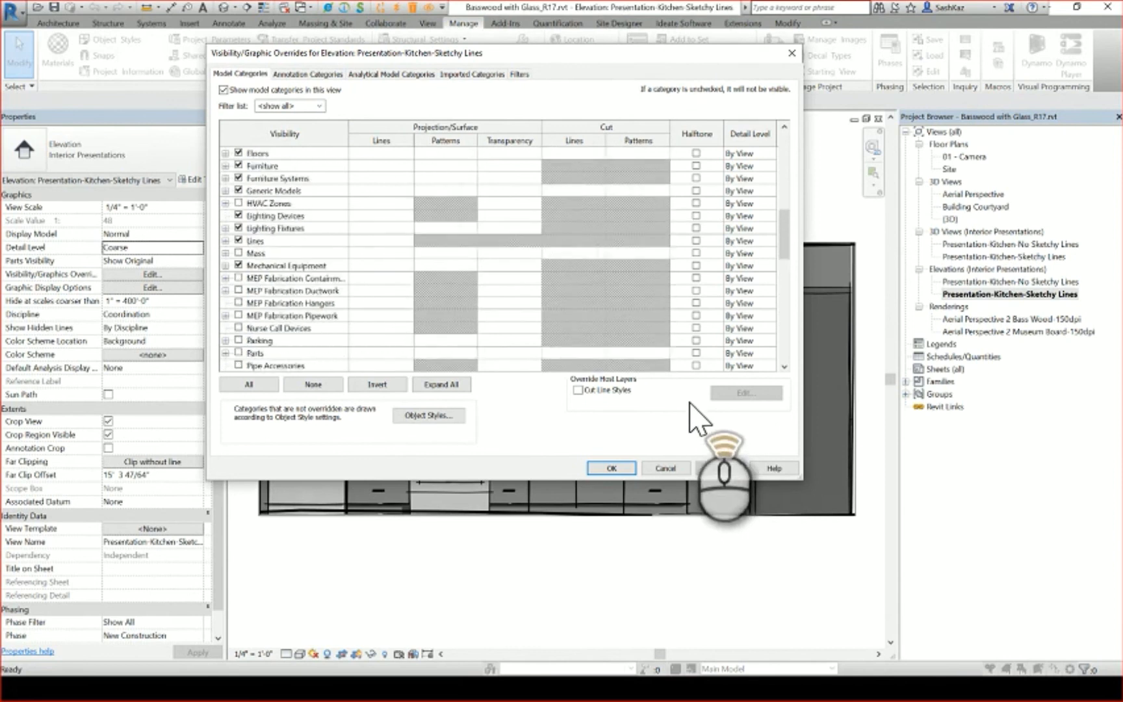
pyautogui.scroll(5, 693, 406)
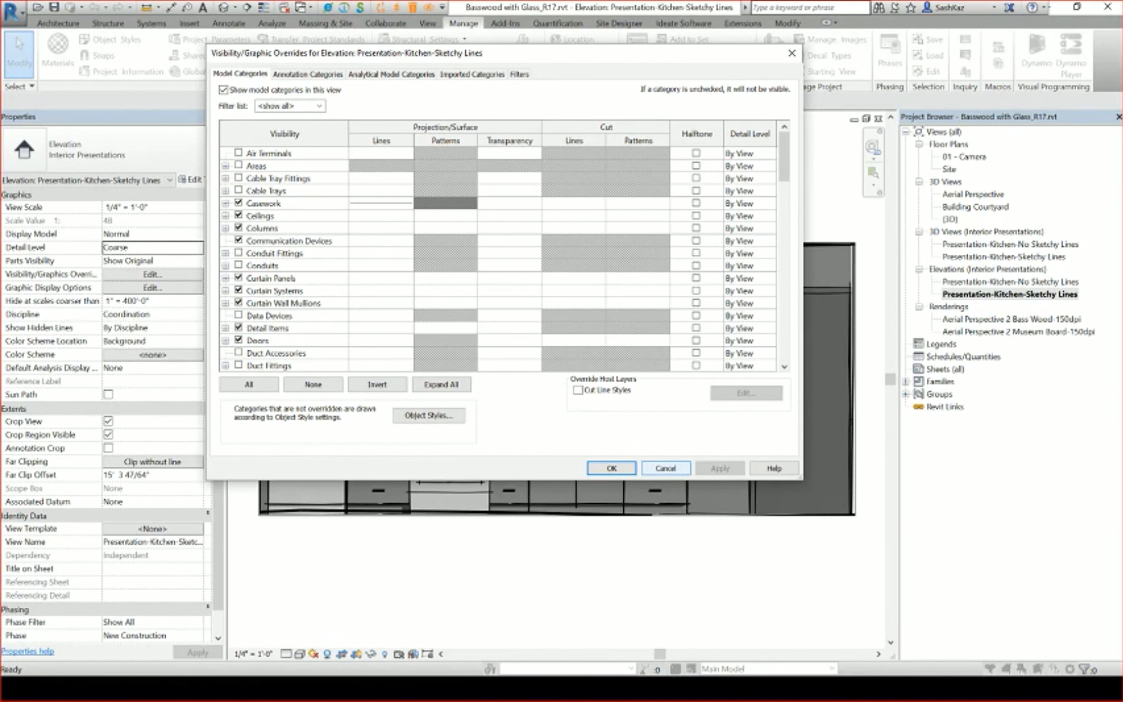
pyautogui.click(667, 468)
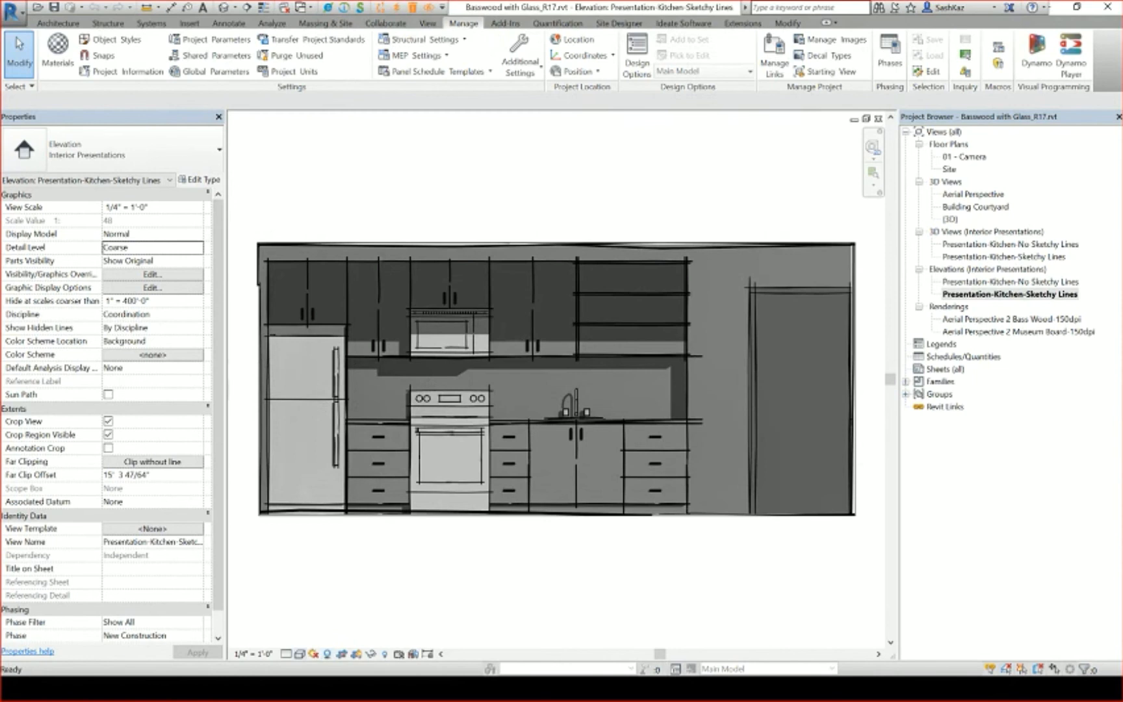
# Examine the elevation's sketchy lines, depth cueing and lighting display options, trying a jitter of 3, and discard the changes
pyautogui.click(299, 654)
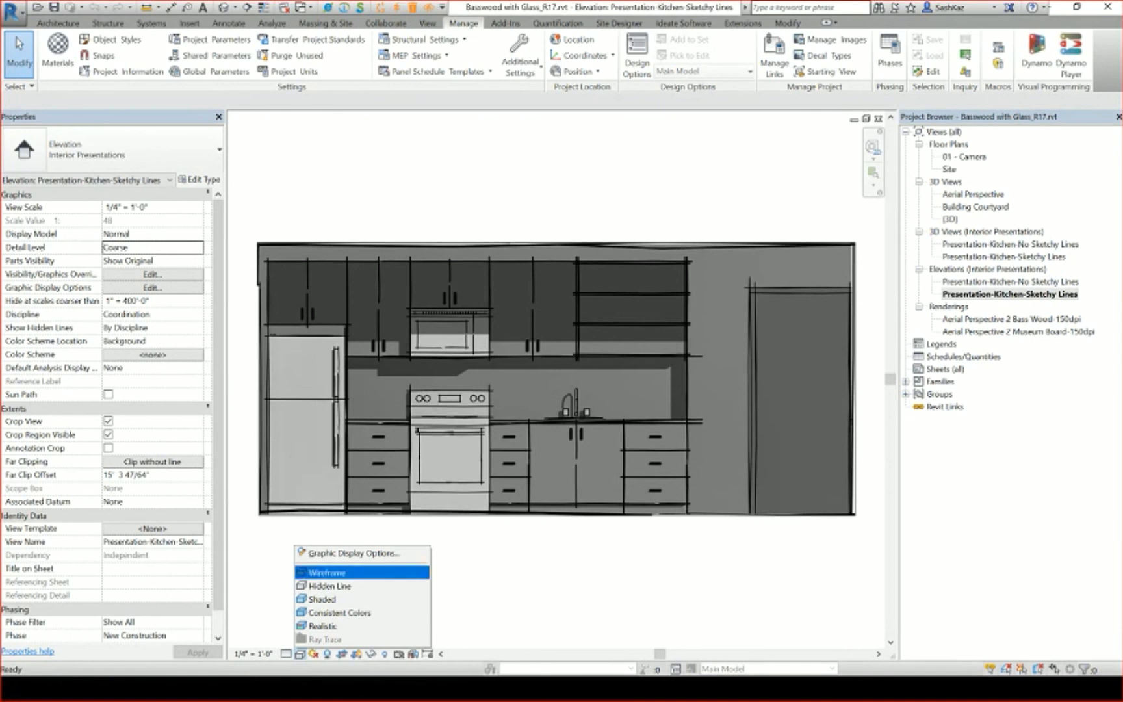
pyautogui.click(351, 553)
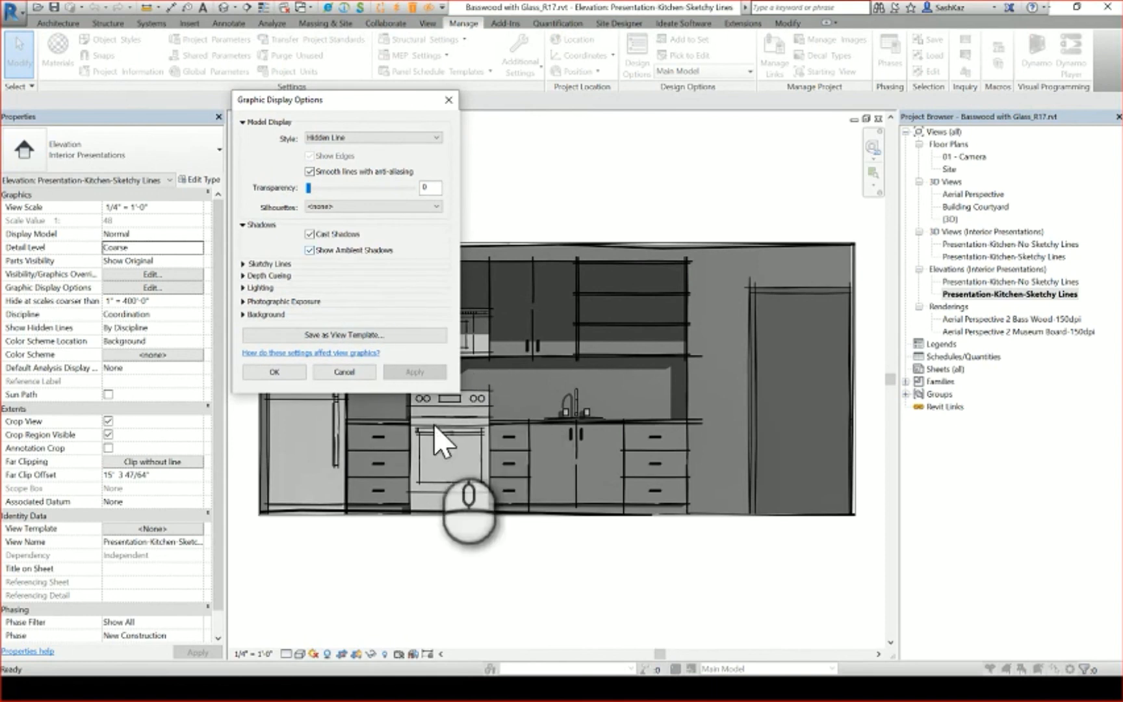
pyautogui.click(244, 265)
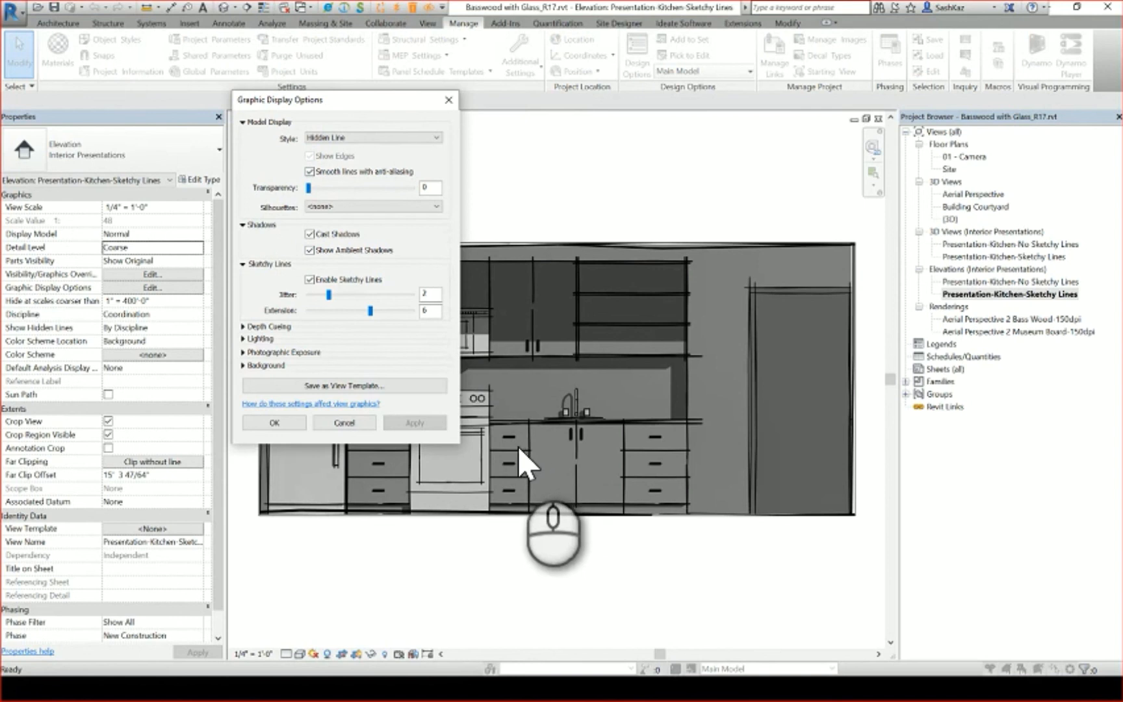
pyautogui.moveTo(329, 296); pyautogui.dragTo(340, 295)
pyautogui.click(243, 327)
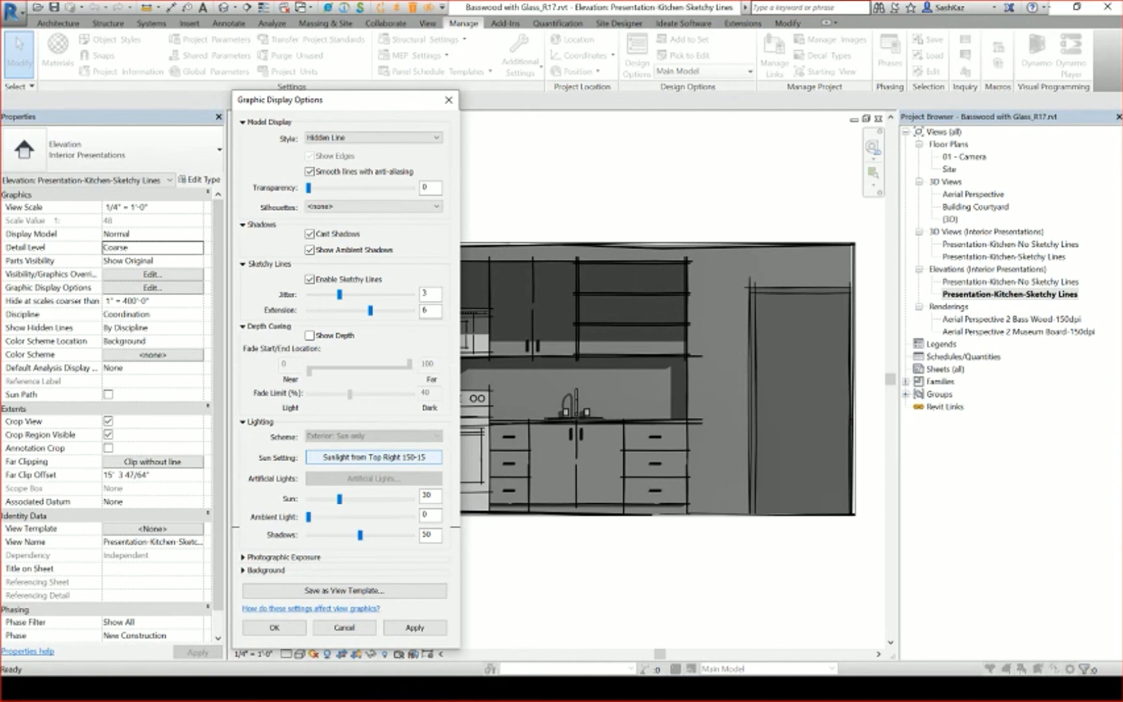
pyautogui.click(344, 627)
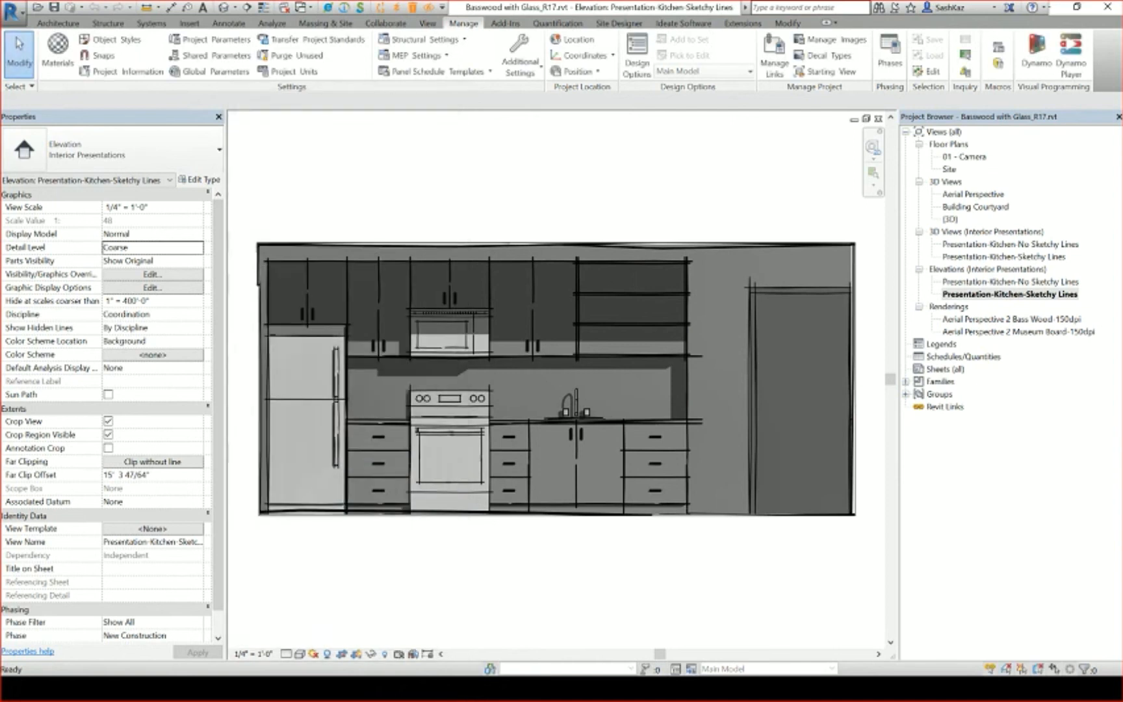
# Review the elevation's sun settings, checking the azimuth and altitude of the lighting preset, and cancel without changes
pyautogui.click(314, 654)
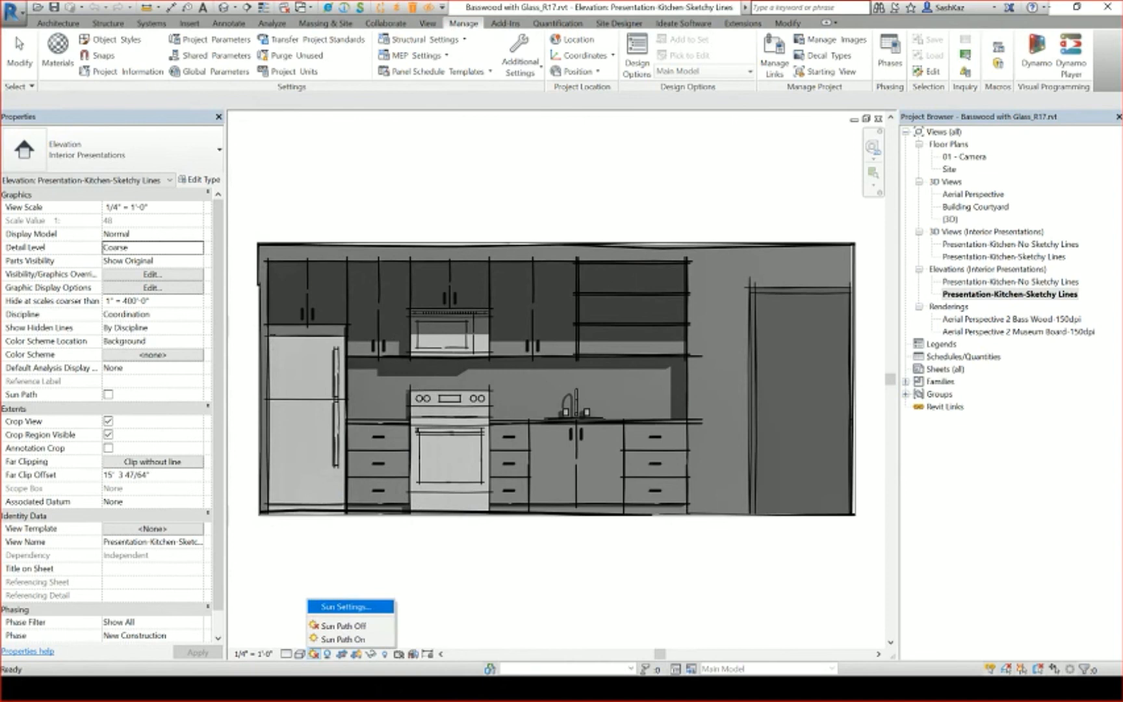
pyautogui.click(348, 606)
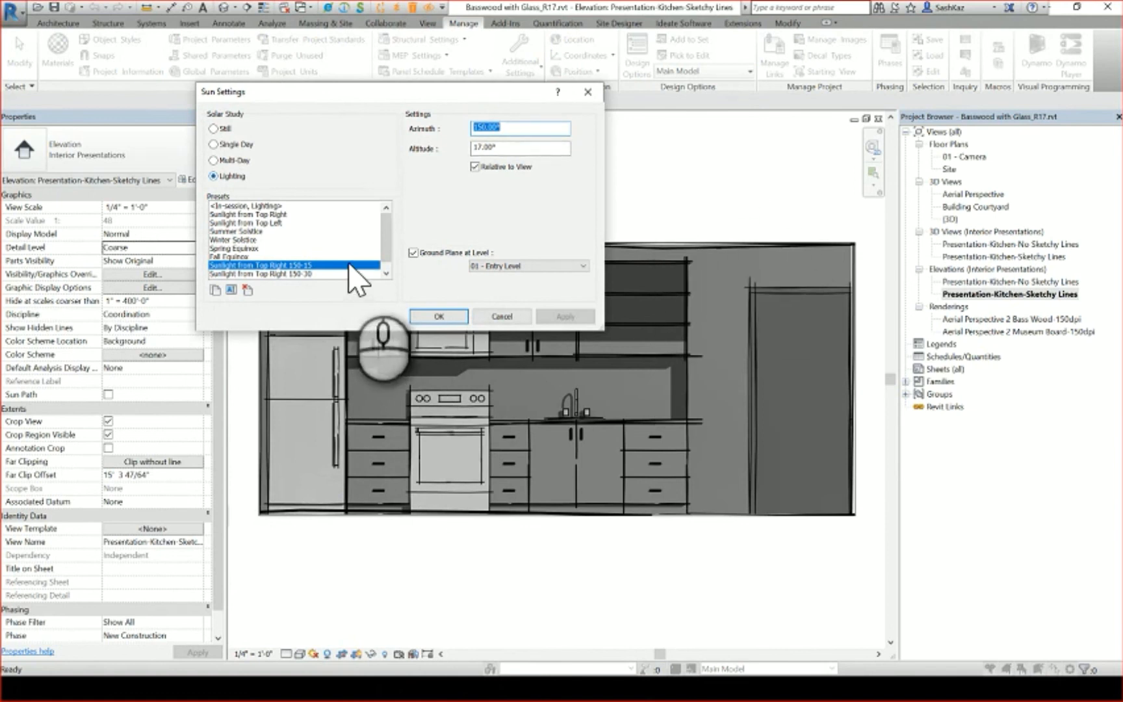
pyautogui.press('Tab')
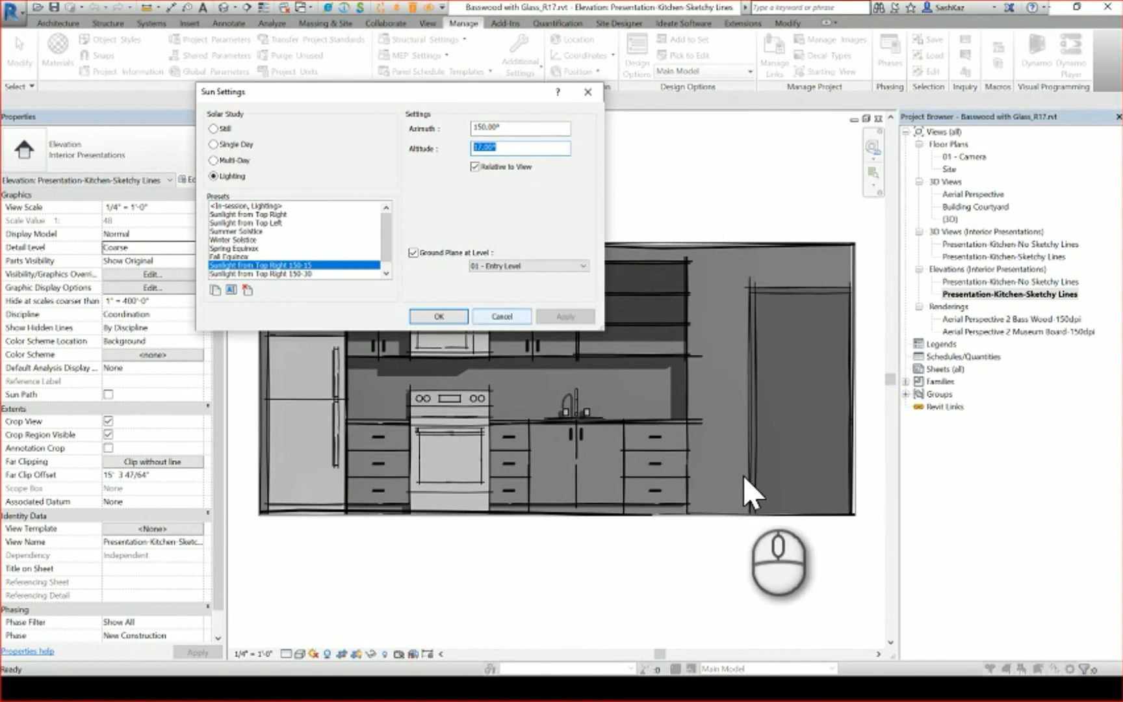
pyautogui.click(498, 317)
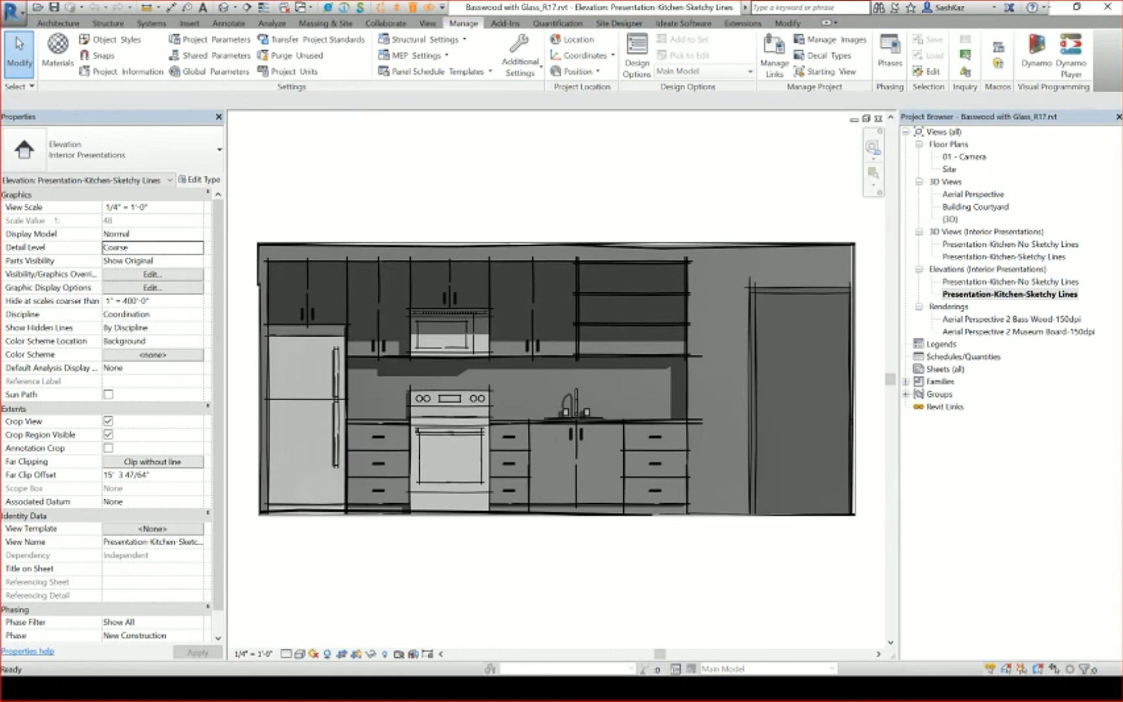
# Open the Presentation-Kitchen-Sketchy Lines 3D view and review its sun settings
pyautogui.doubleClick(1010, 256)
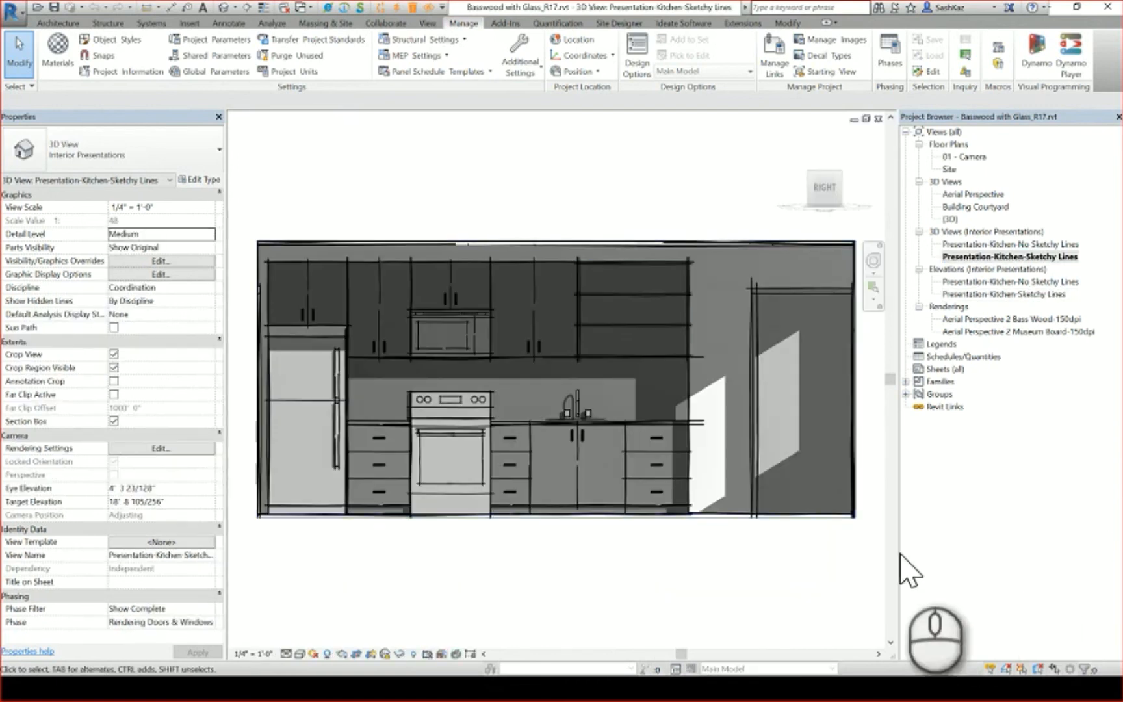
pyautogui.click(327, 653)
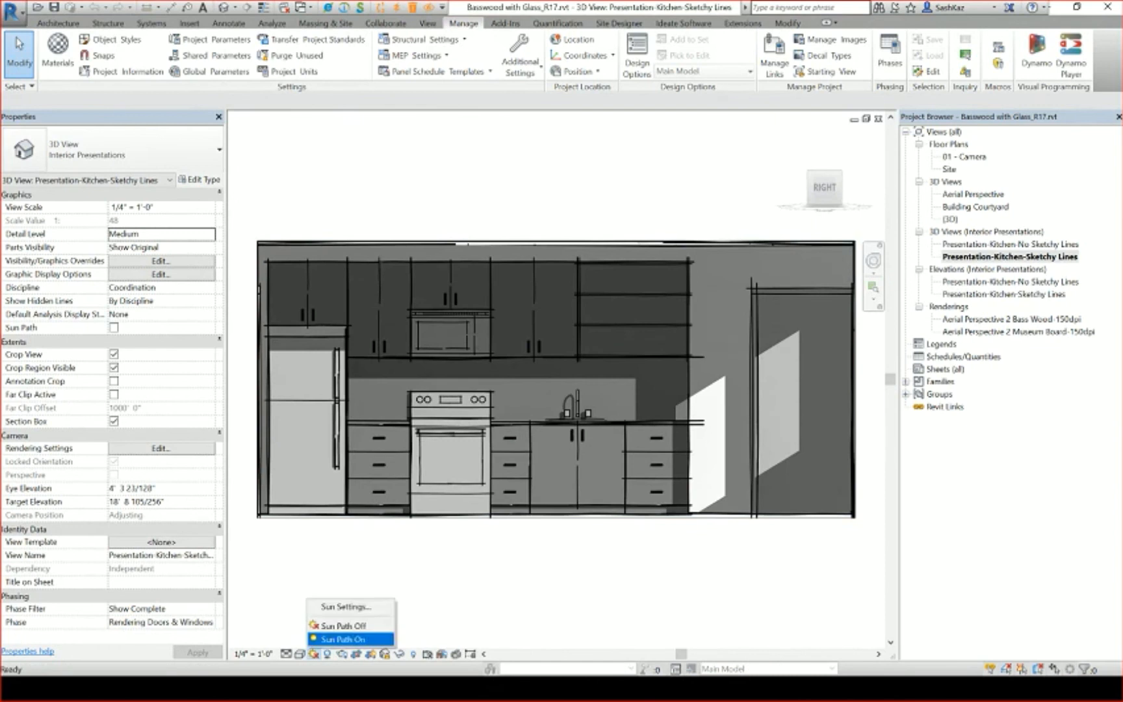
pyautogui.click(341, 640)
pyautogui.click(314, 653)
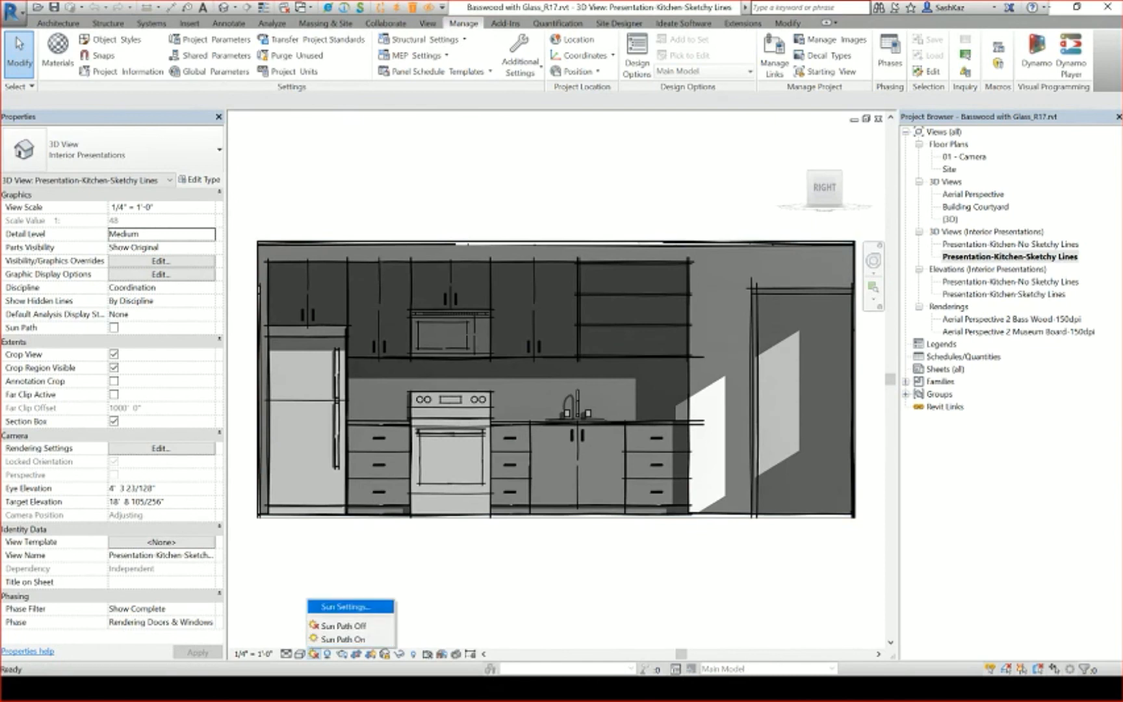
pyautogui.click(350, 606)
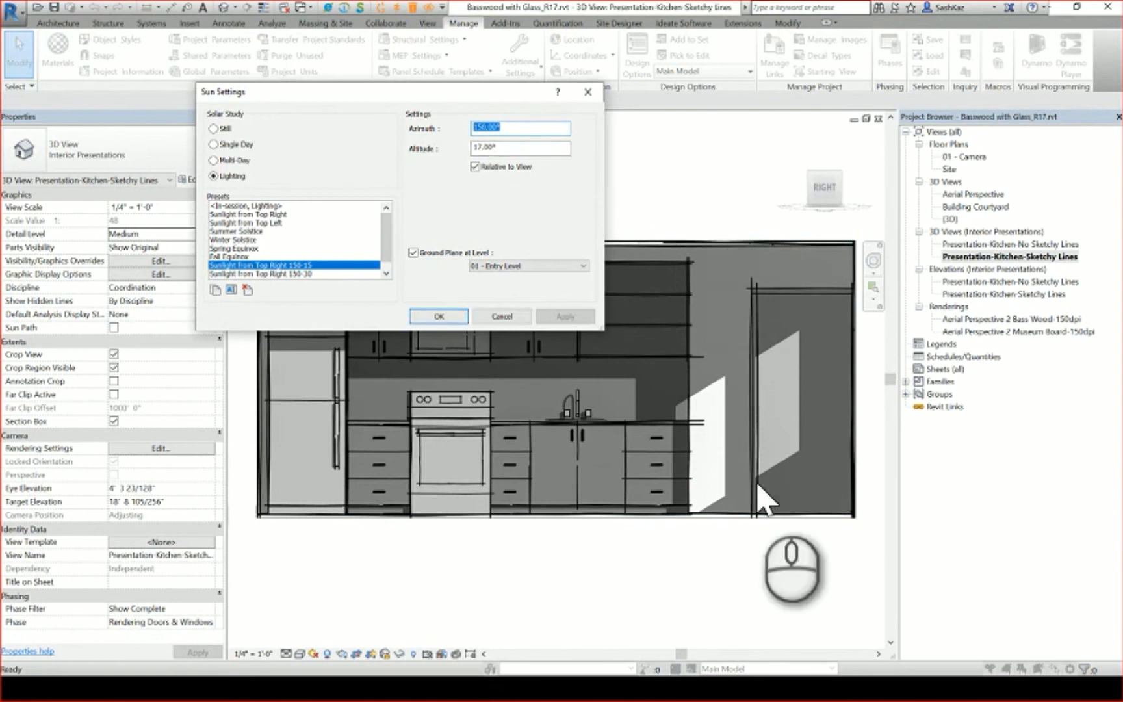
pyautogui.press('Return')
# Examine the 3D view's graphic display options, including model display and depth cueing, and close them without changes
pyautogui.click(301, 653)
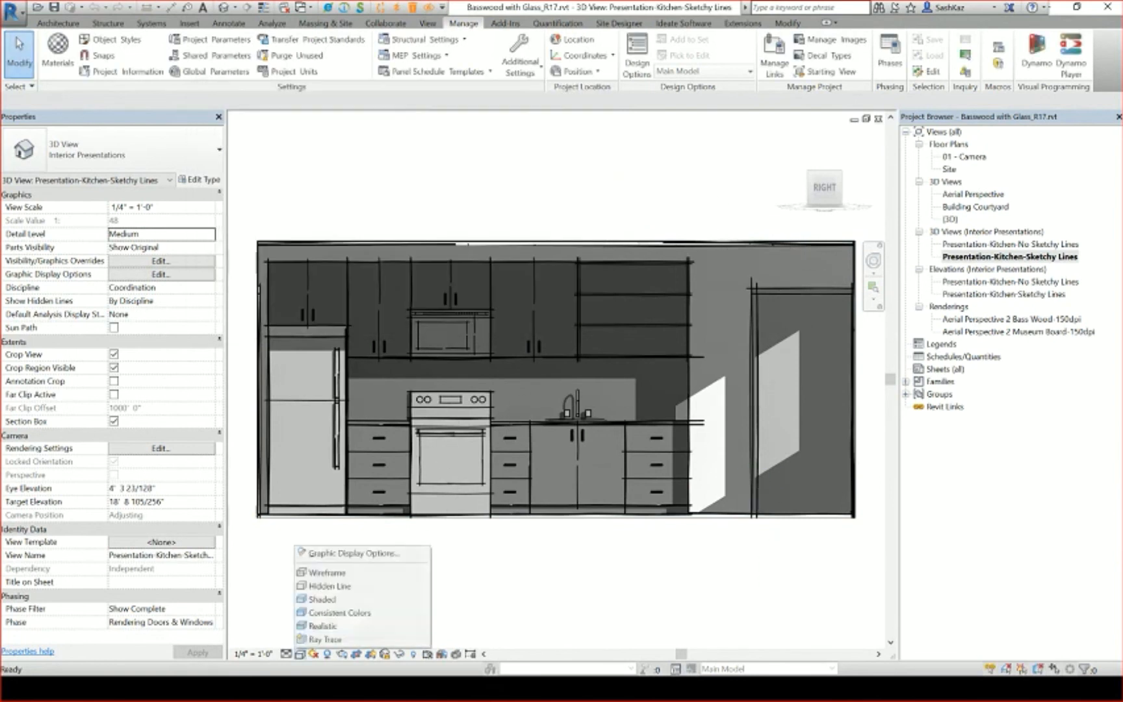
pyautogui.click(329, 558)
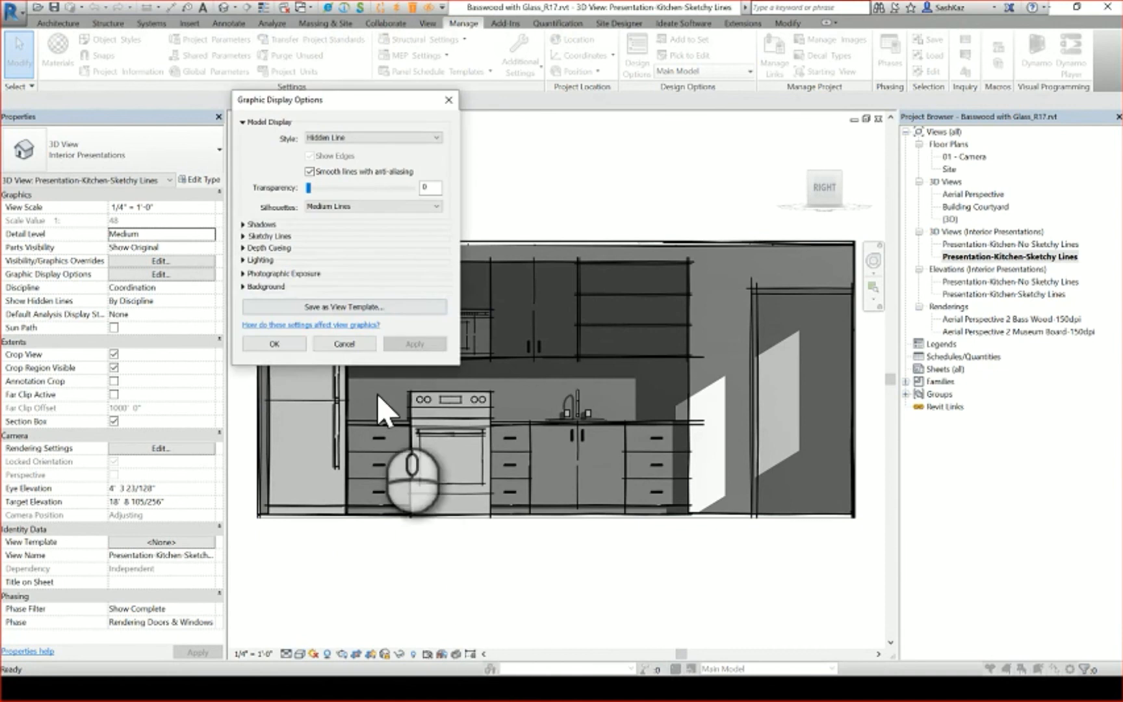
pyautogui.click(268, 247)
pyautogui.click(459, 389)
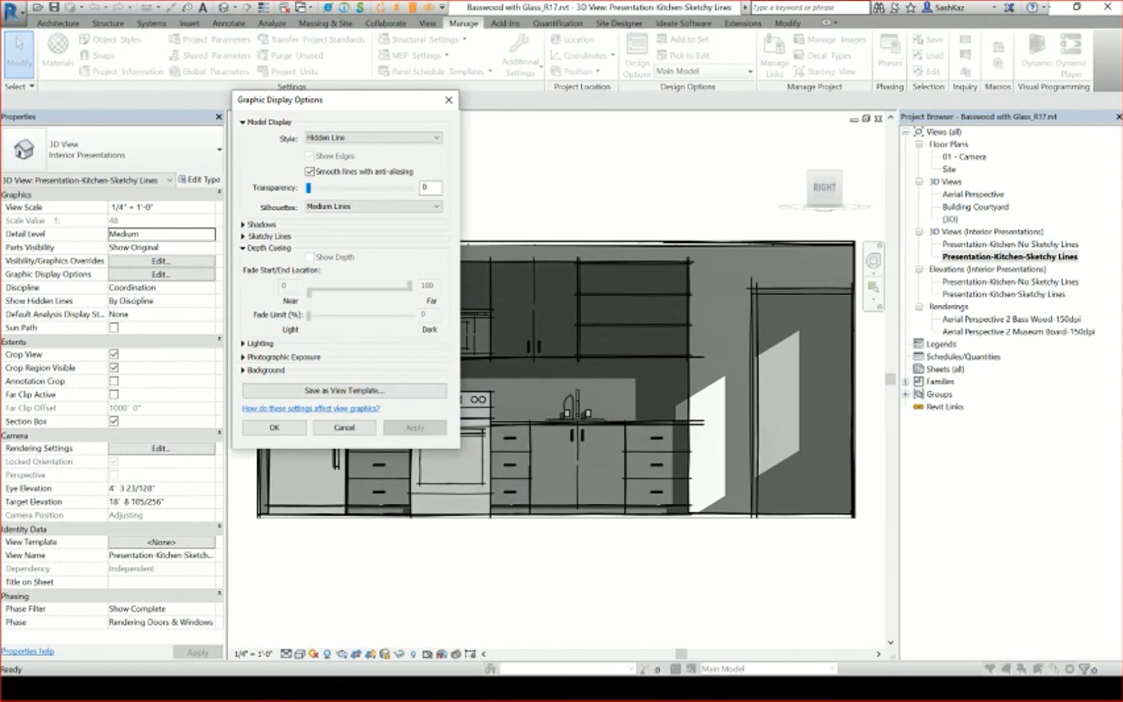
pyautogui.press('Escape')
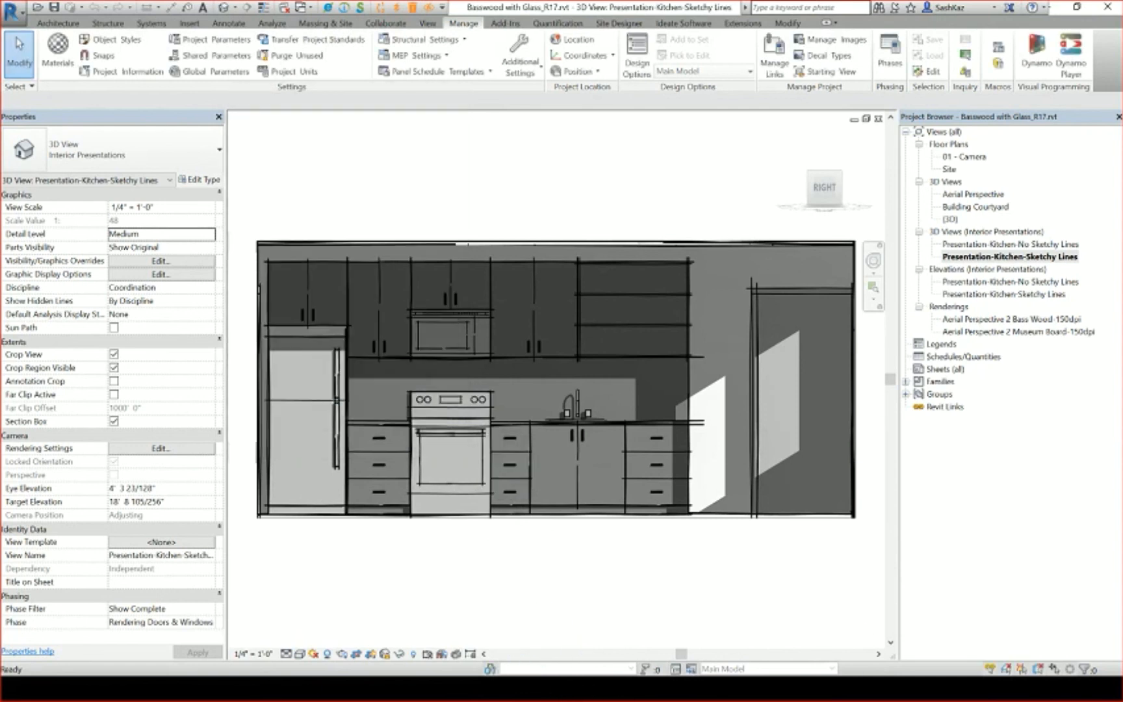
# Unlock the kitchen 3D view and rotate it from the Right view to the adjacent upper-corner isometric orientation
pyautogui.click(385, 654)
pyautogui.click(414, 639)
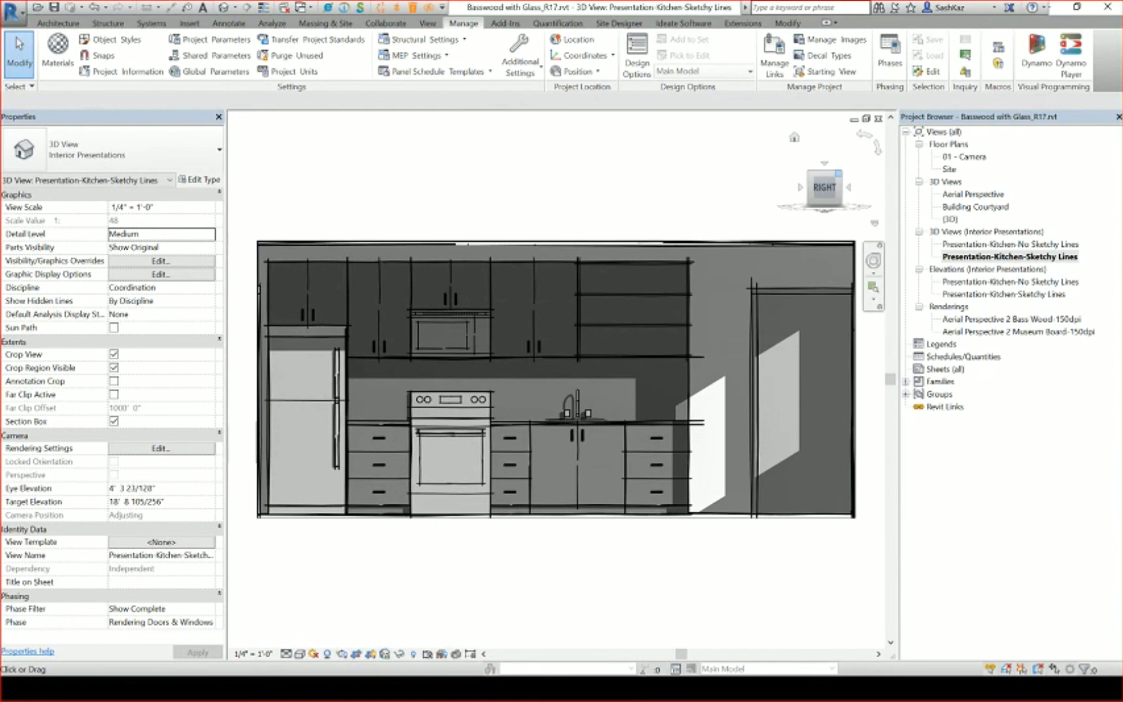
pyautogui.click(838, 173)
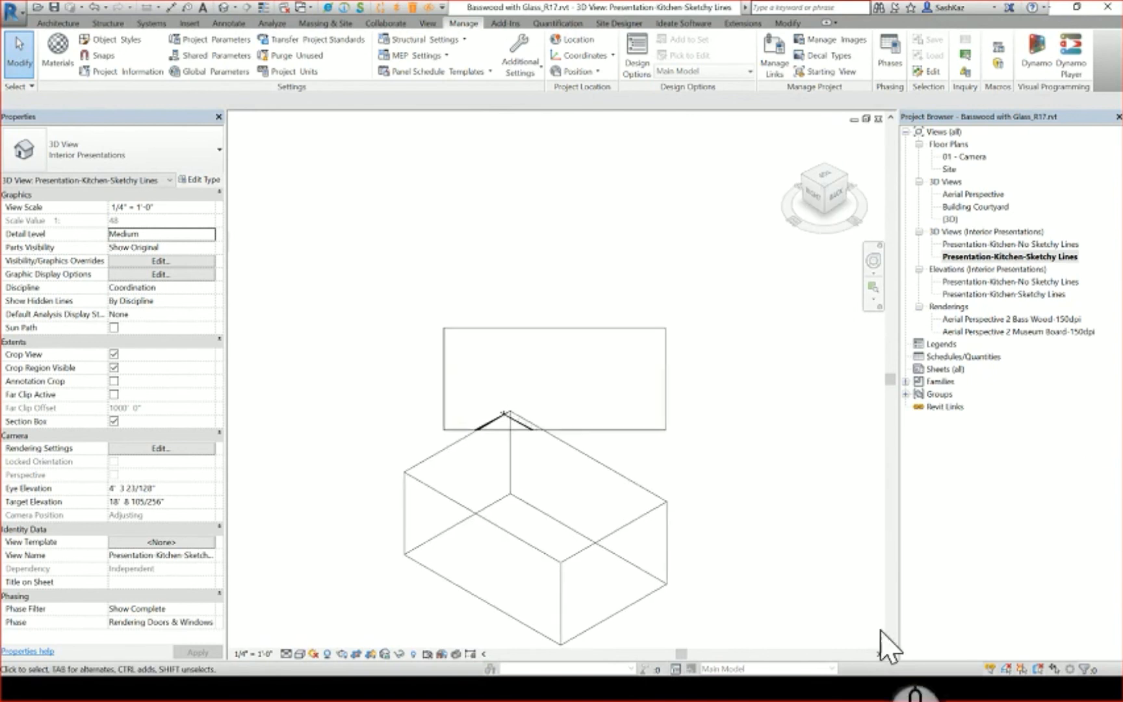
# Extend the crop region down past the section box, turn off view cropping, and orbit the model to face the kitchen
pyautogui.click(867, 646)
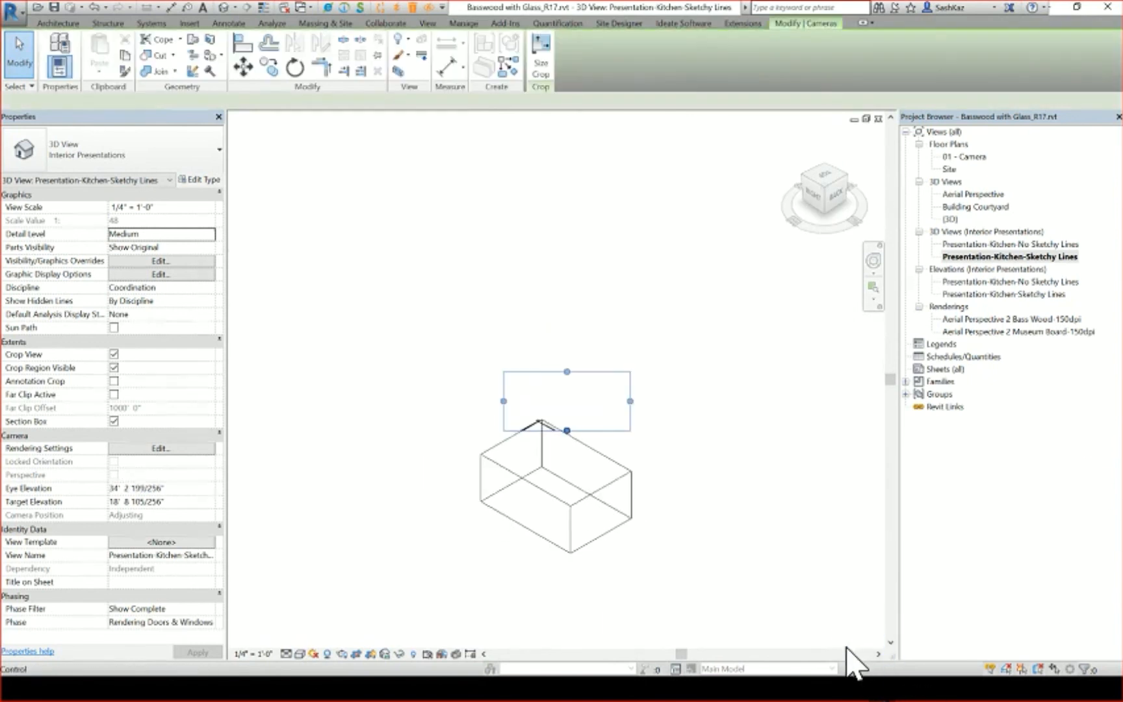
pyautogui.click(845, 647)
pyautogui.moveTo(567, 430); pyautogui.dragTo(566, 564)
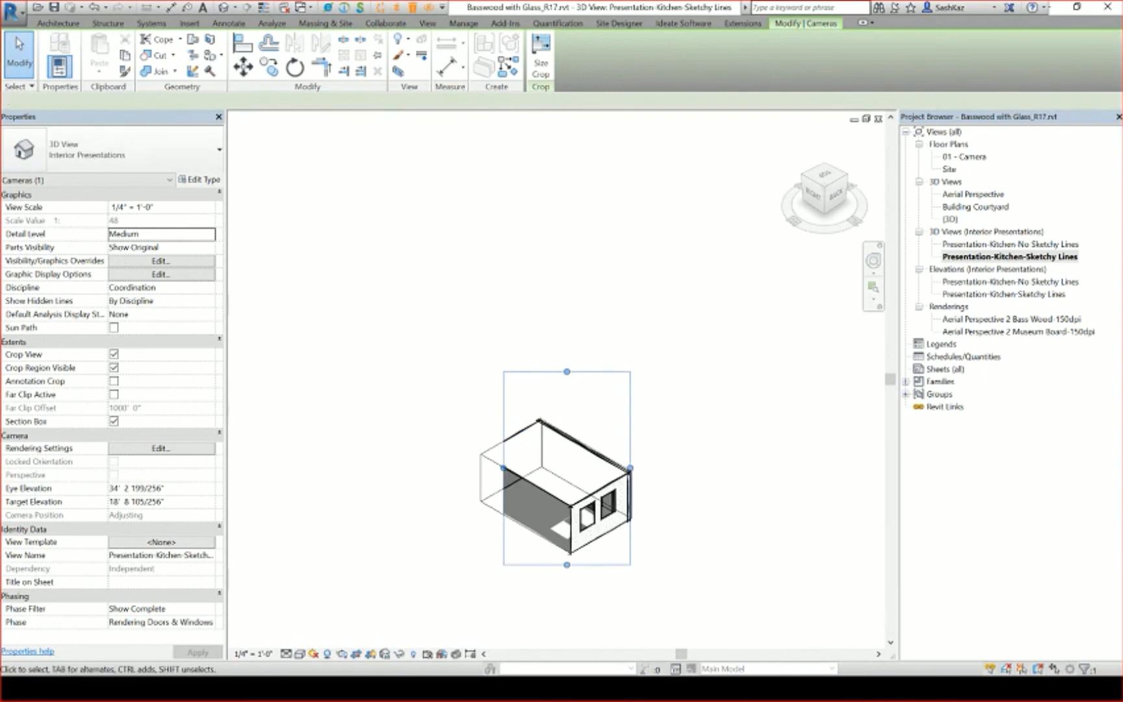
pyautogui.click(356, 654)
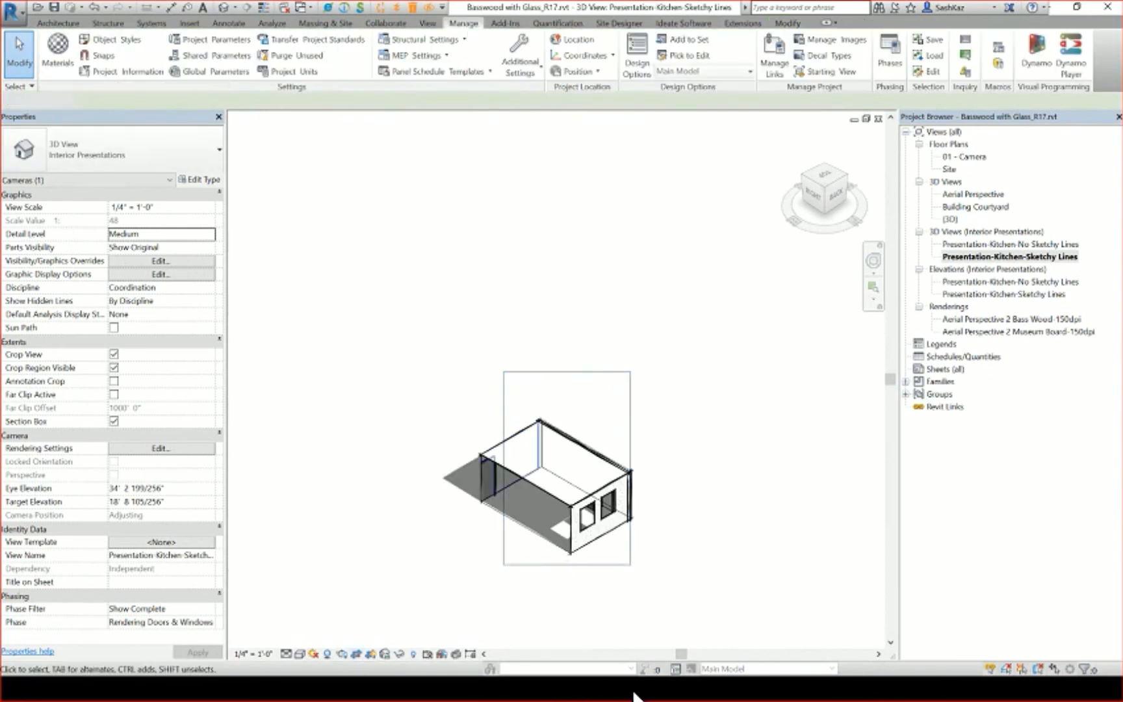
pyautogui.scroll(1, 521, 521)
pyautogui.scroll(4, 526, 525)
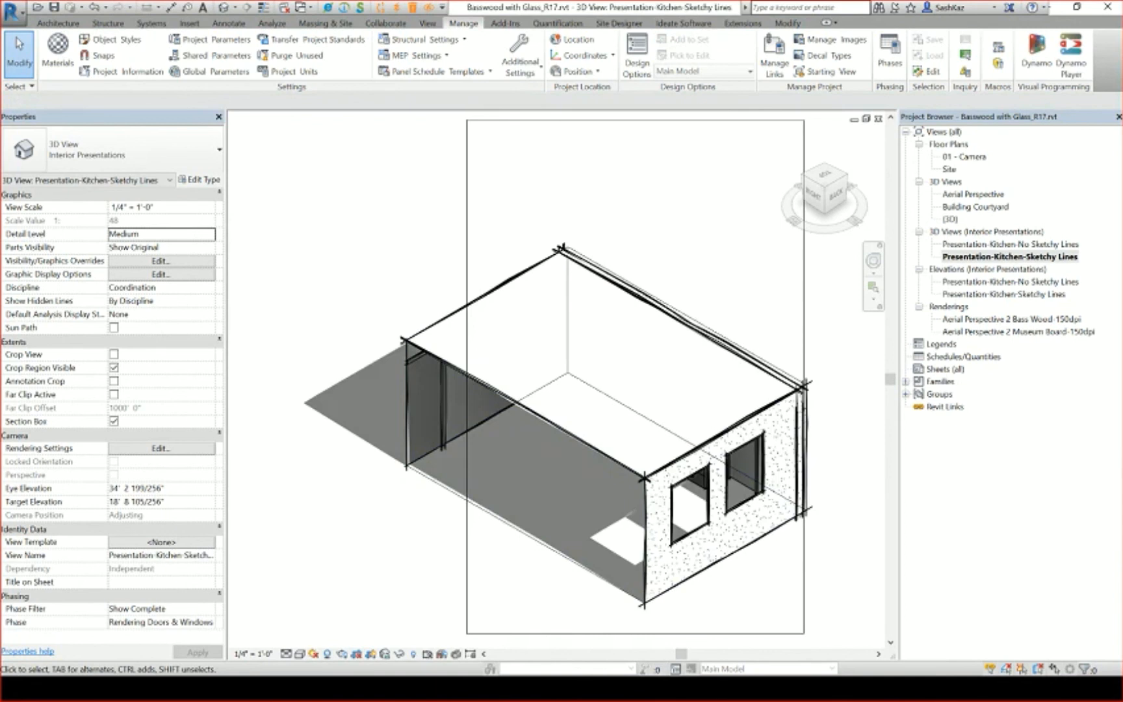
pyautogui.keyDown('shift'); pyautogui.moveTo(527, 525); pyautogui.dragTo(992, 694, button='middle'); pyautogui.keyUp('shift')
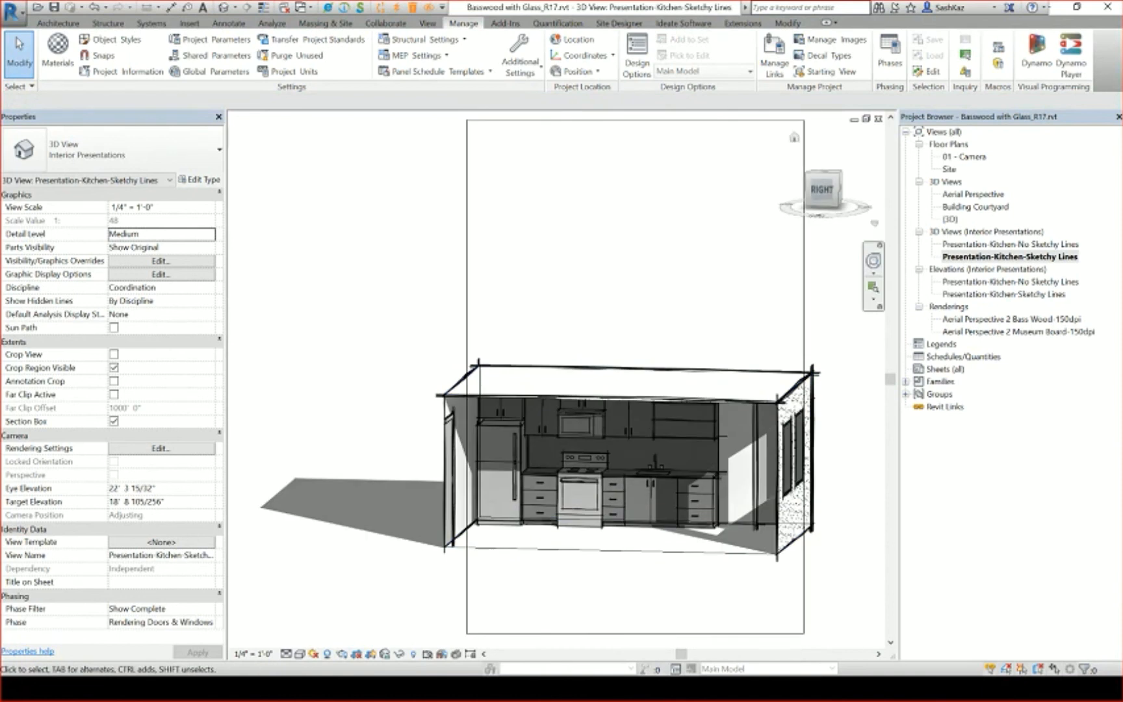
# Rewind the view navigation to the straight-on Right view of the kitchen and exit the SteeringWheel
pyautogui.click(873, 261)
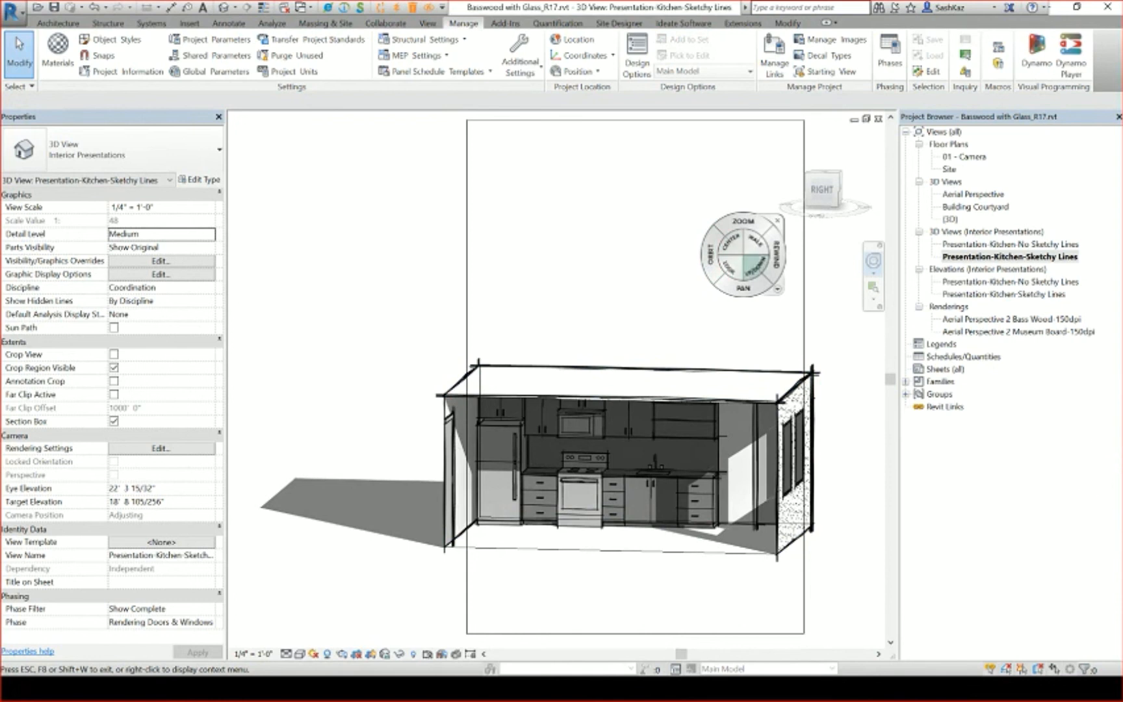
pyautogui.moveTo(775, 254); pyautogui.dragTo(715, 286)
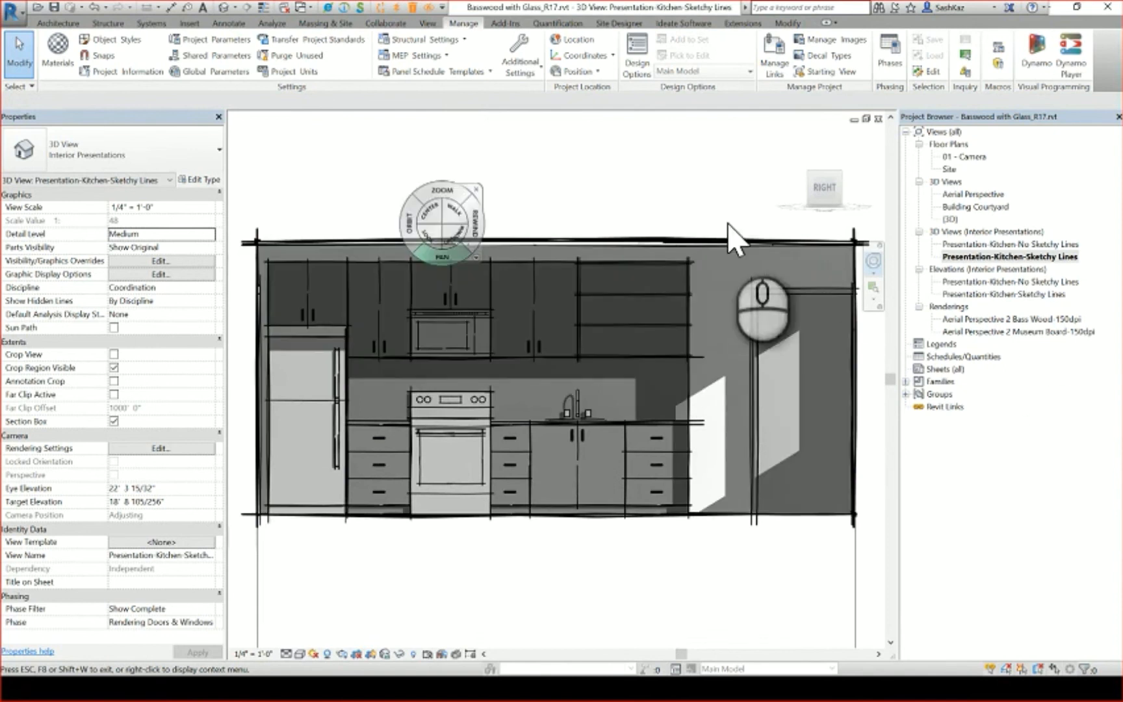
pyautogui.click(712, 282)
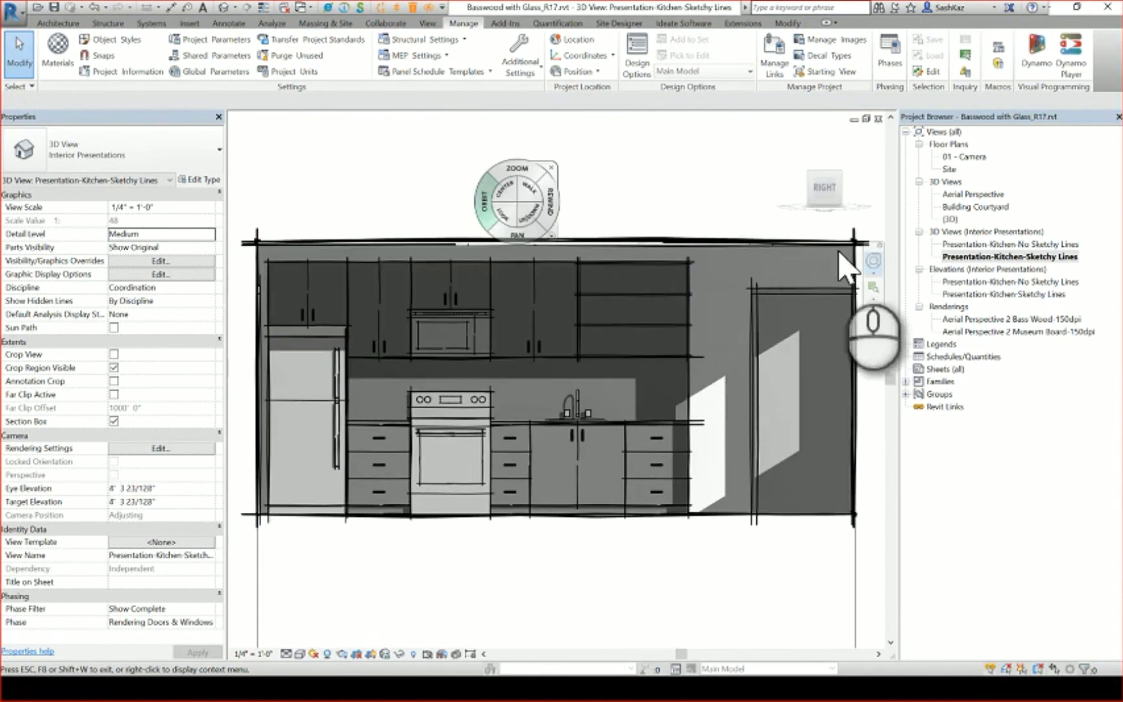
pyautogui.press('Escape')
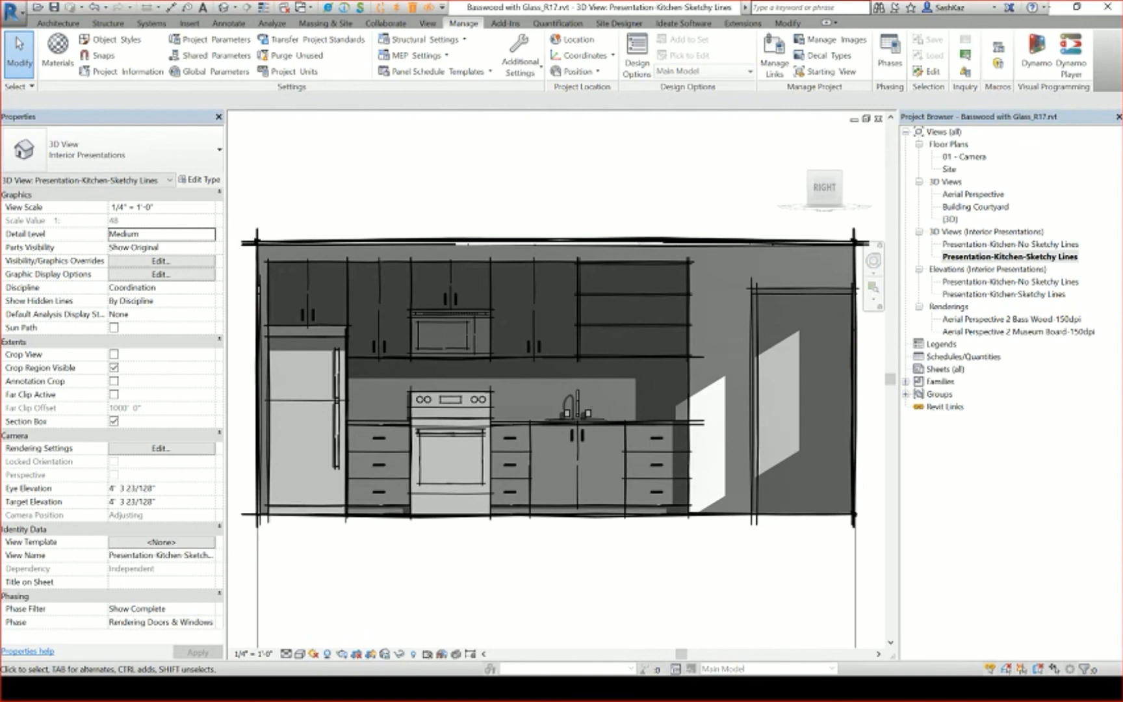
# Switch to the PowerPoint slide show and advance from the 2D and 3D interior elevations slide to Interior Elevation Settings
pyautogui.press('super')
pyautogui.moveTo(641, 689)
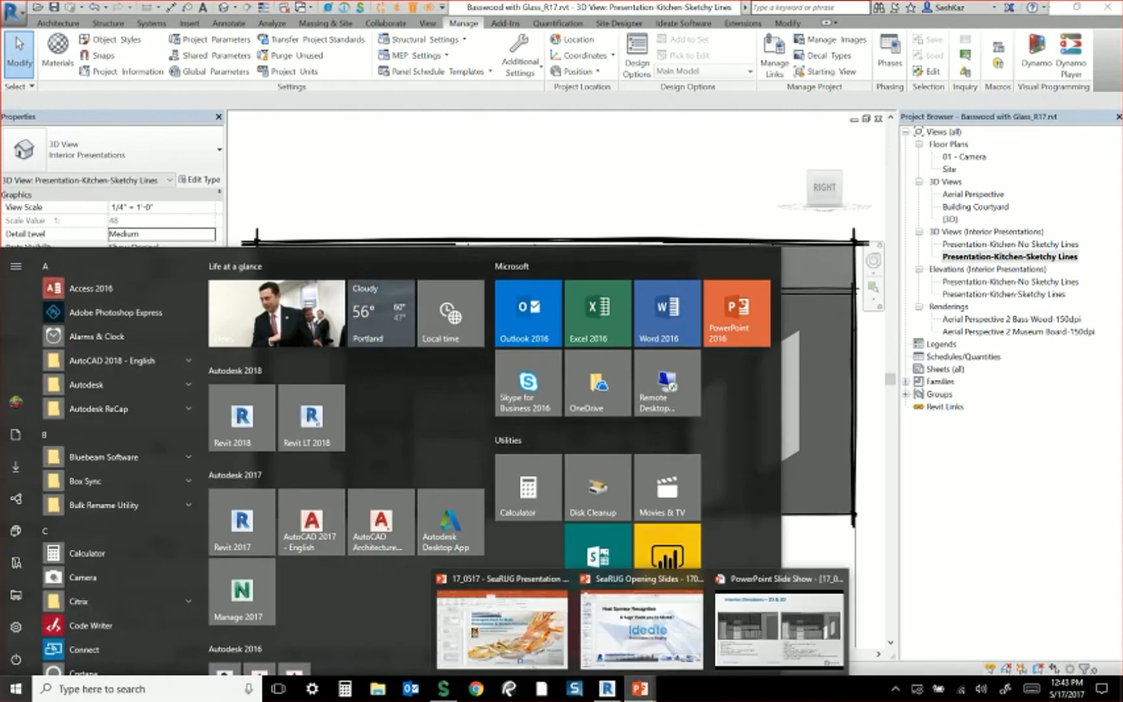
pyautogui.click(779, 627)
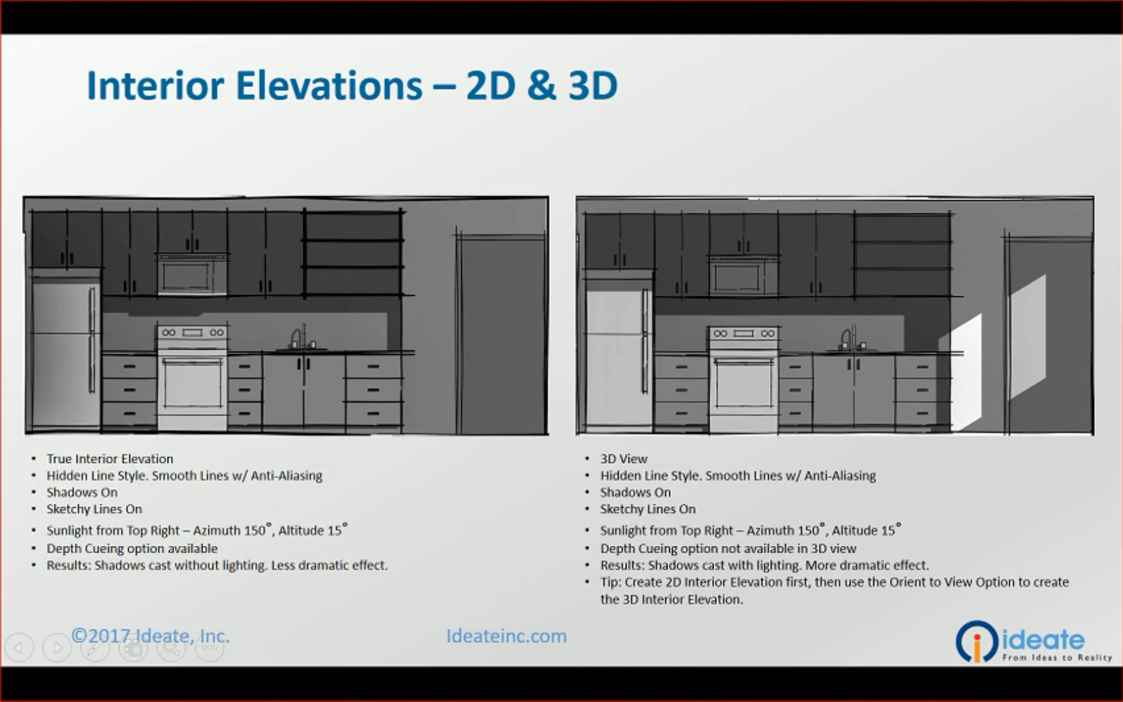
pyautogui.press('Right')
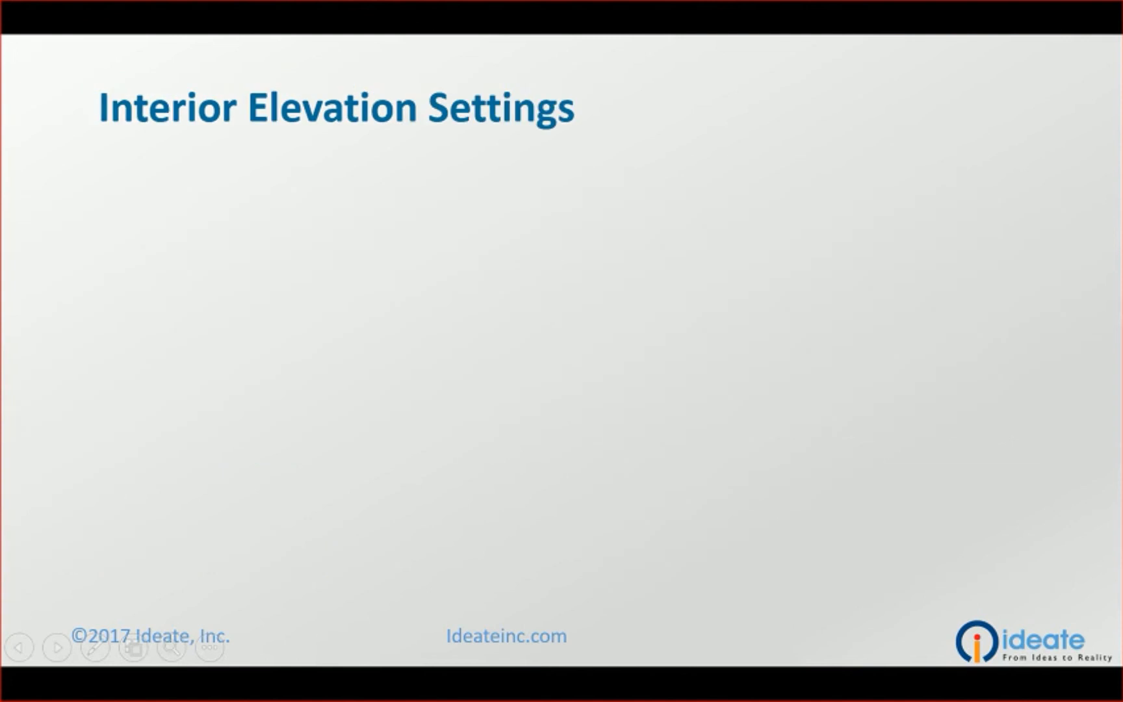
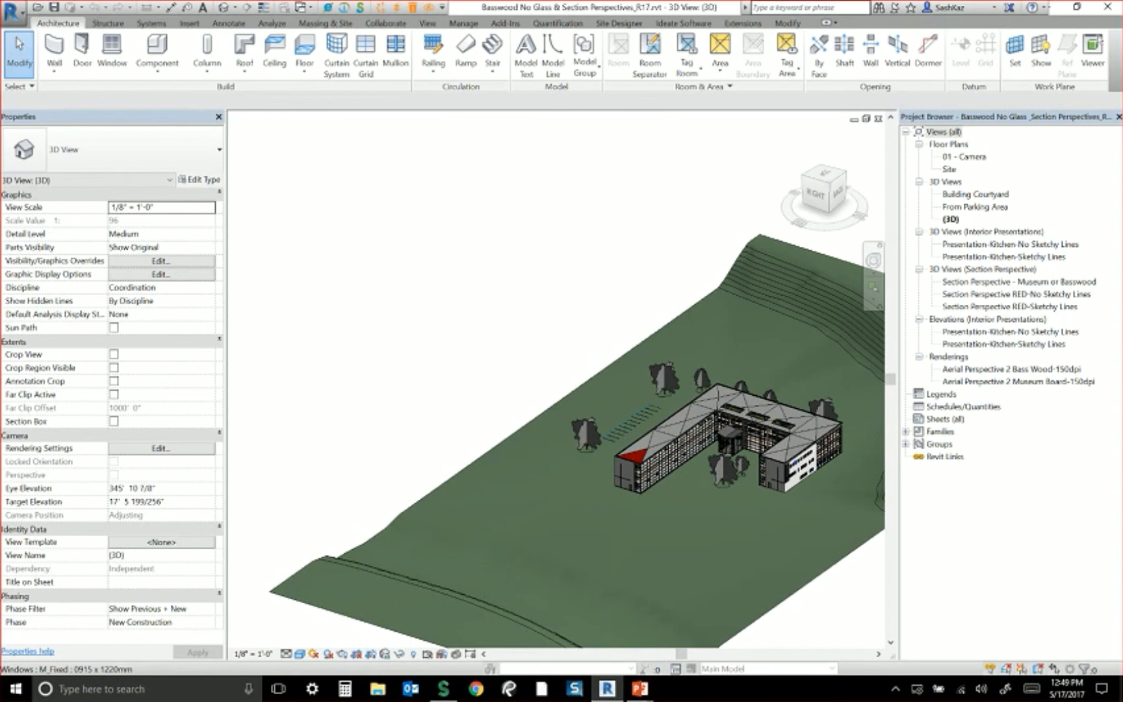
# Open the Section Perspective RED-No Sketchy Lines view and inspect the roof and the perspective's crop boundary
pyautogui.doubleClick(1016, 294)
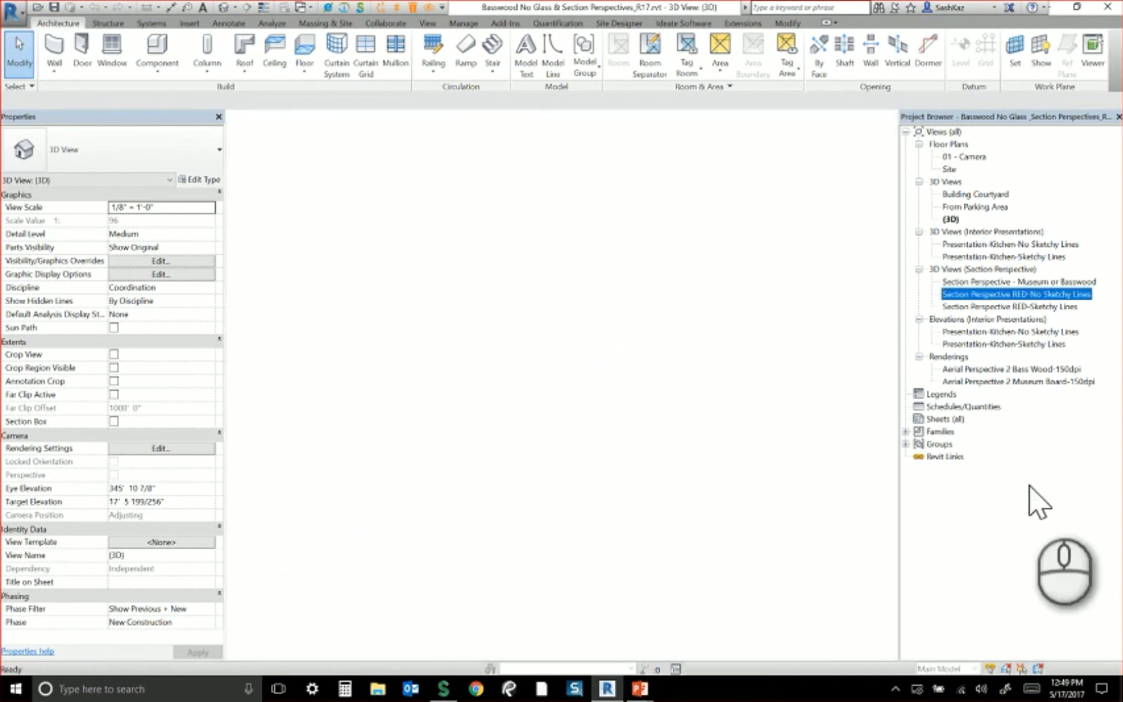
pyautogui.click(646, 447)
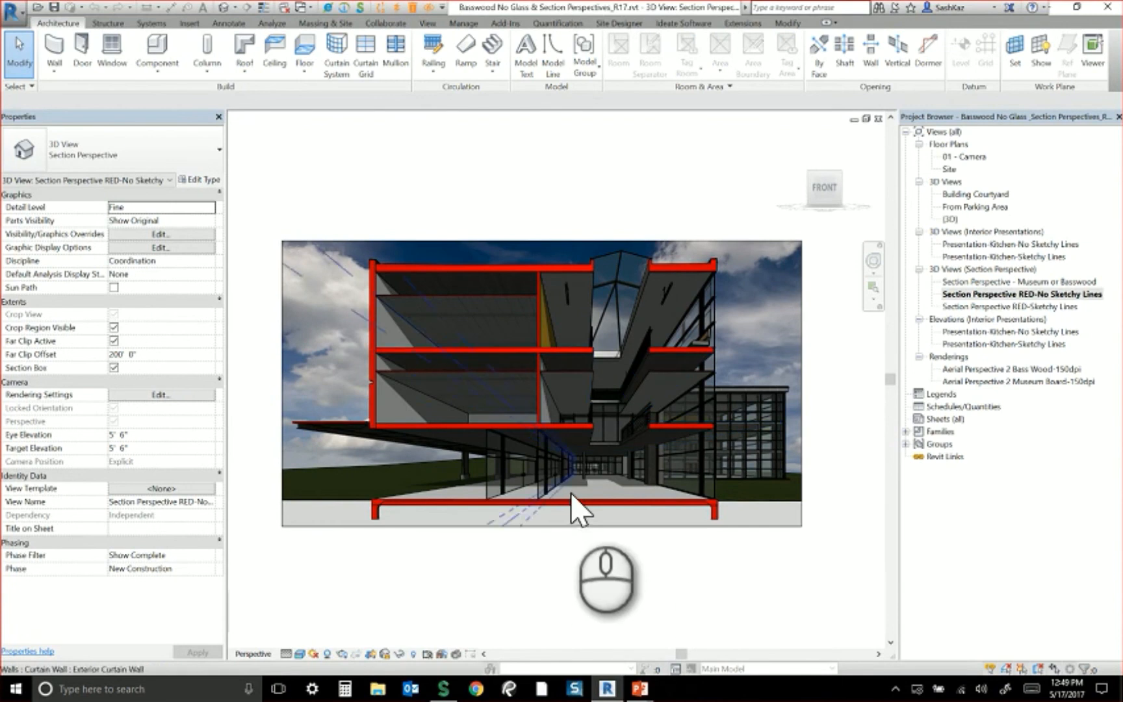
pyautogui.click(633, 409)
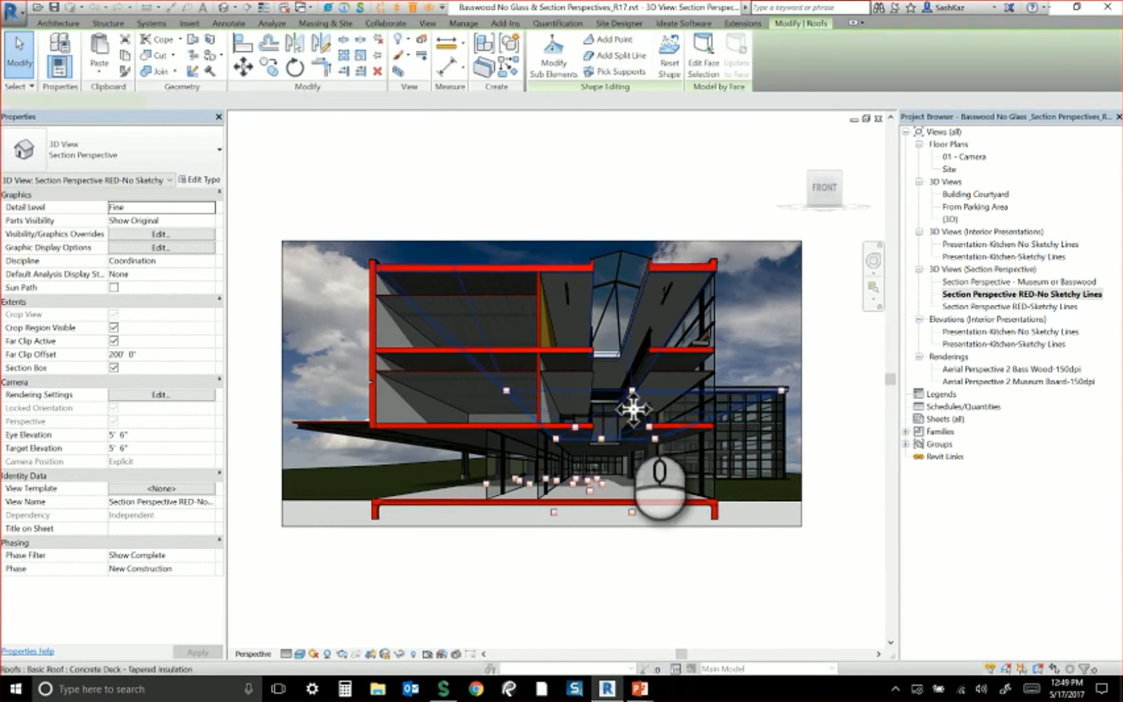
pyautogui.click(740, 305)
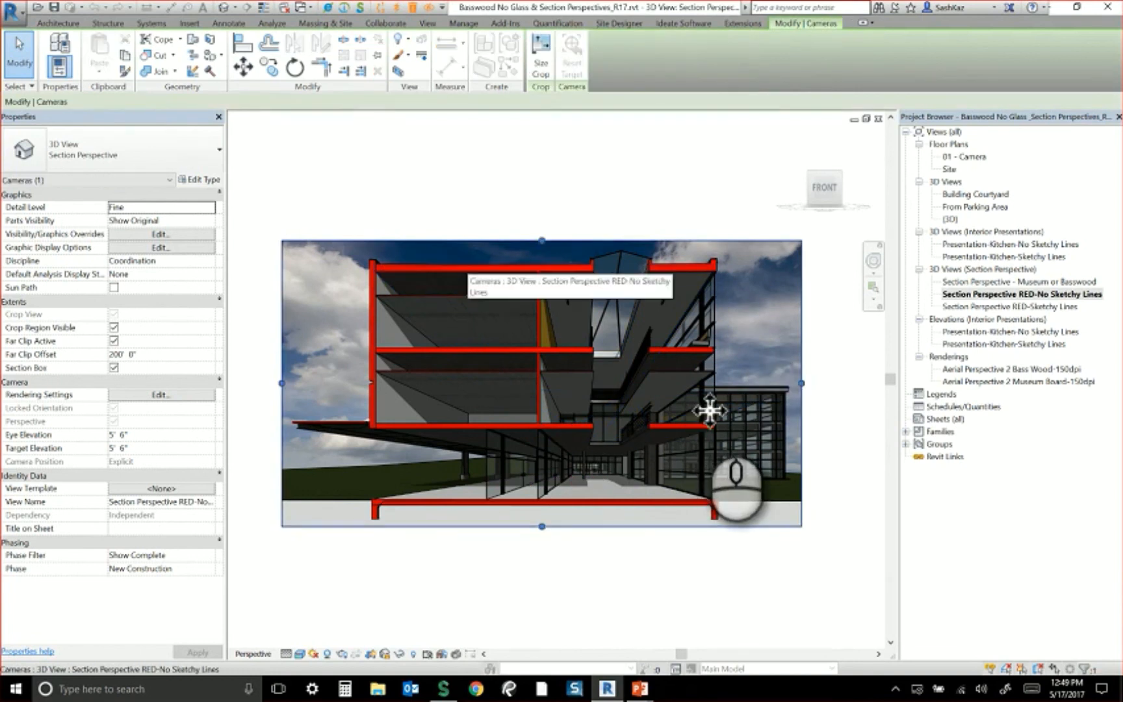
# Review the Furred Ceiling's type properties in the section perspective, close them without changes and clear the selection
pyautogui.click(865, 408)
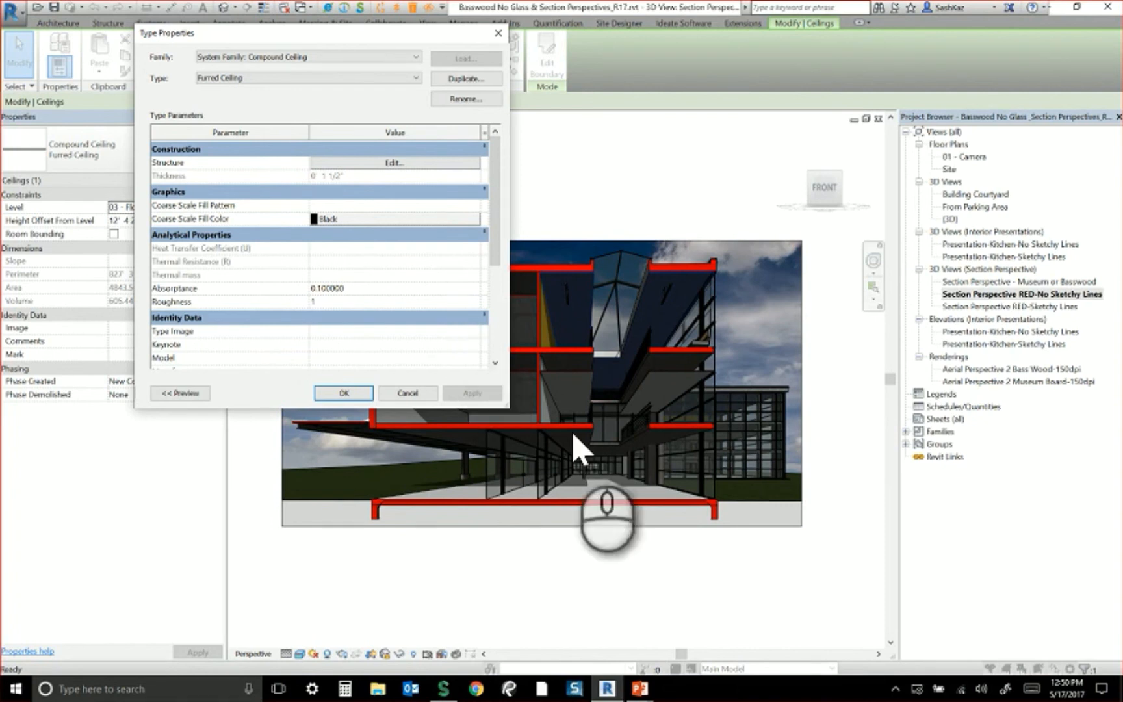
pyautogui.click(605, 593)
pyautogui.press('Escape')
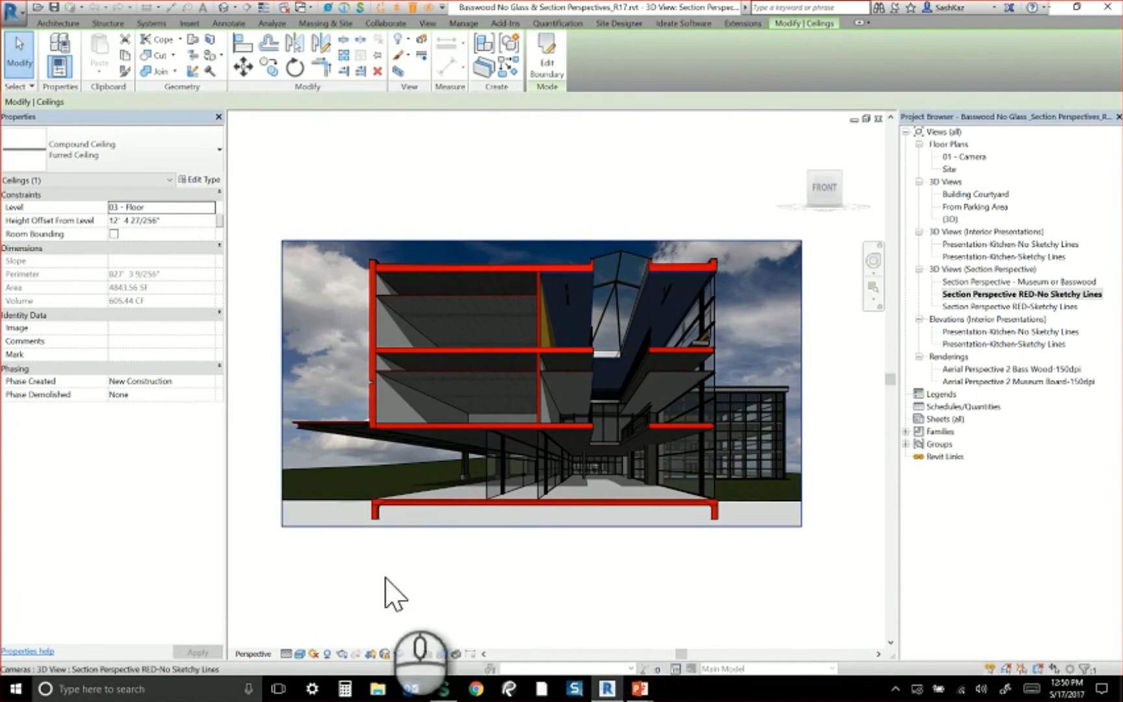
pyautogui.click(572, 227)
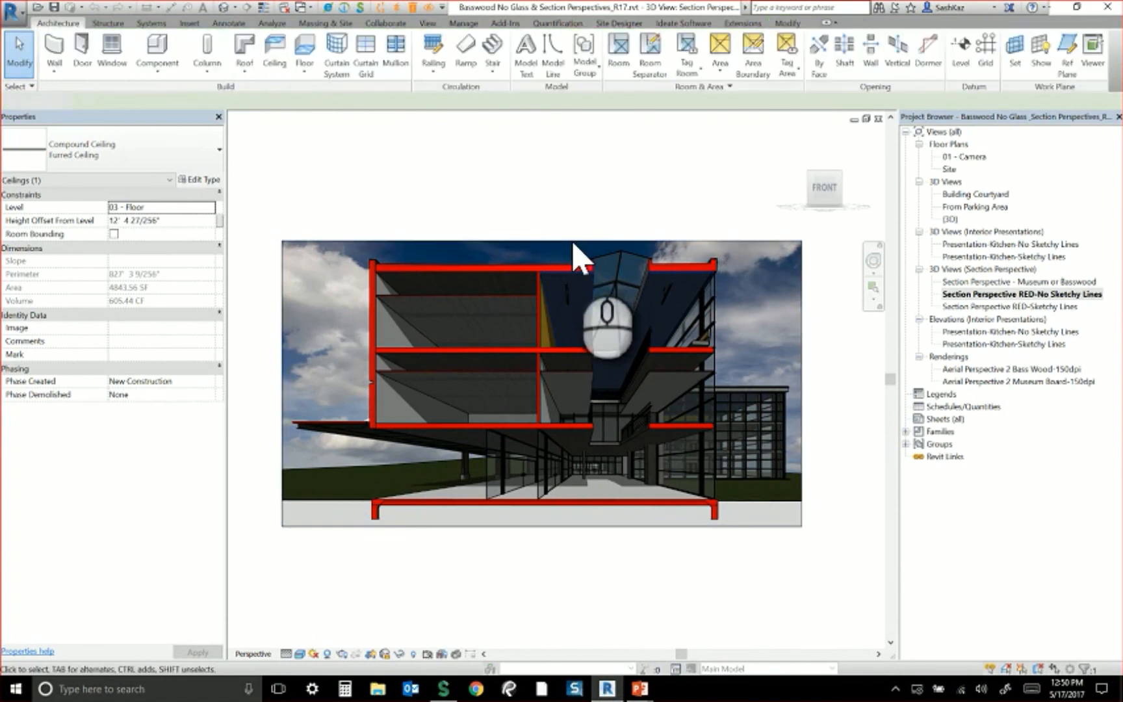
# Examine the section perspective's visibility and graphic overrides, checking the detail levels of the Ceilings and Floors model categories
pyautogui.press('v')
pyautogui.press('v')
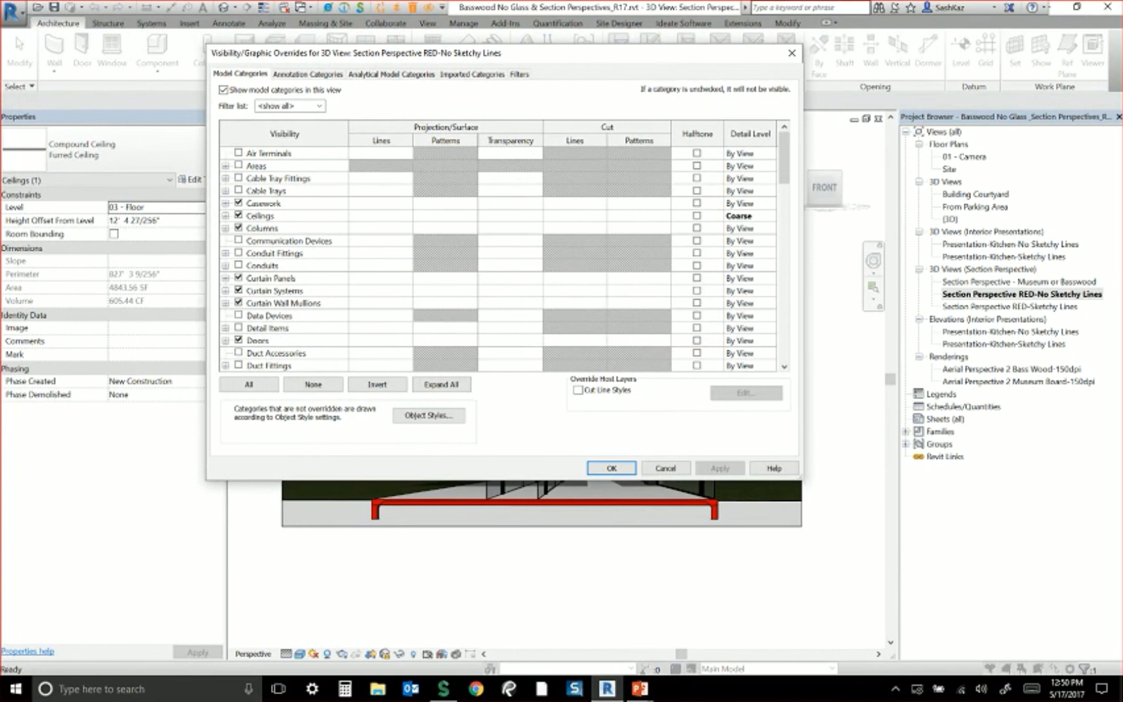
pyautogui.moveTo(801, 481); pyautogui.dragTo(956, 613)
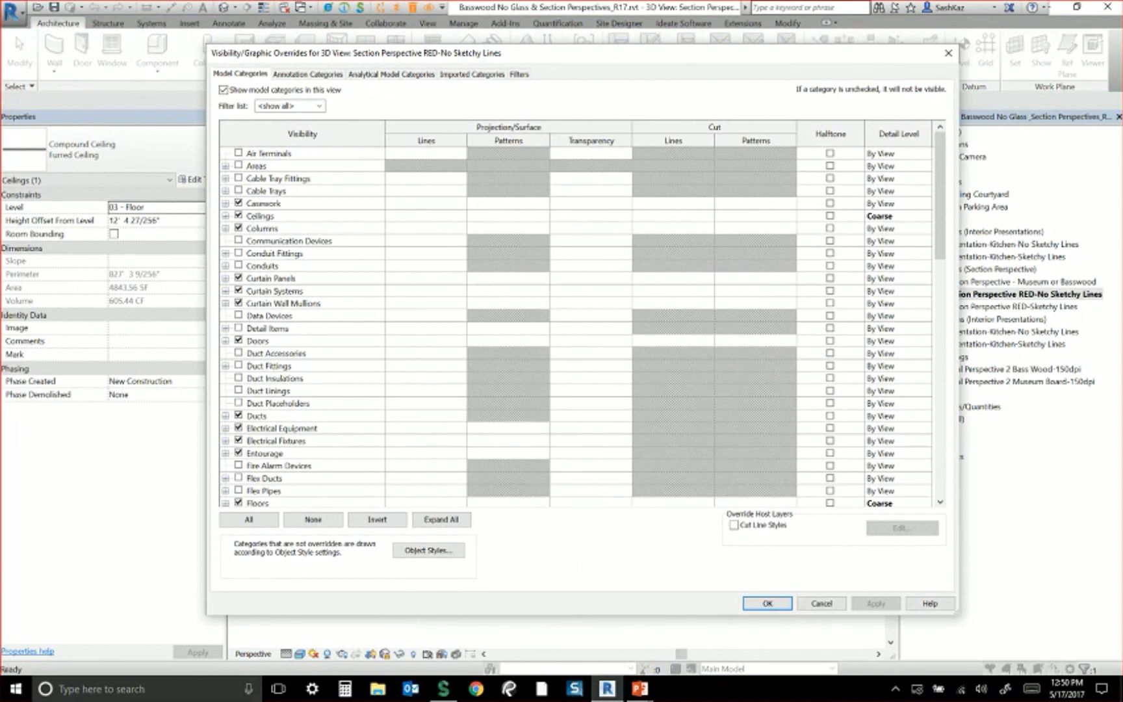
pyautogui.click(284, 204)
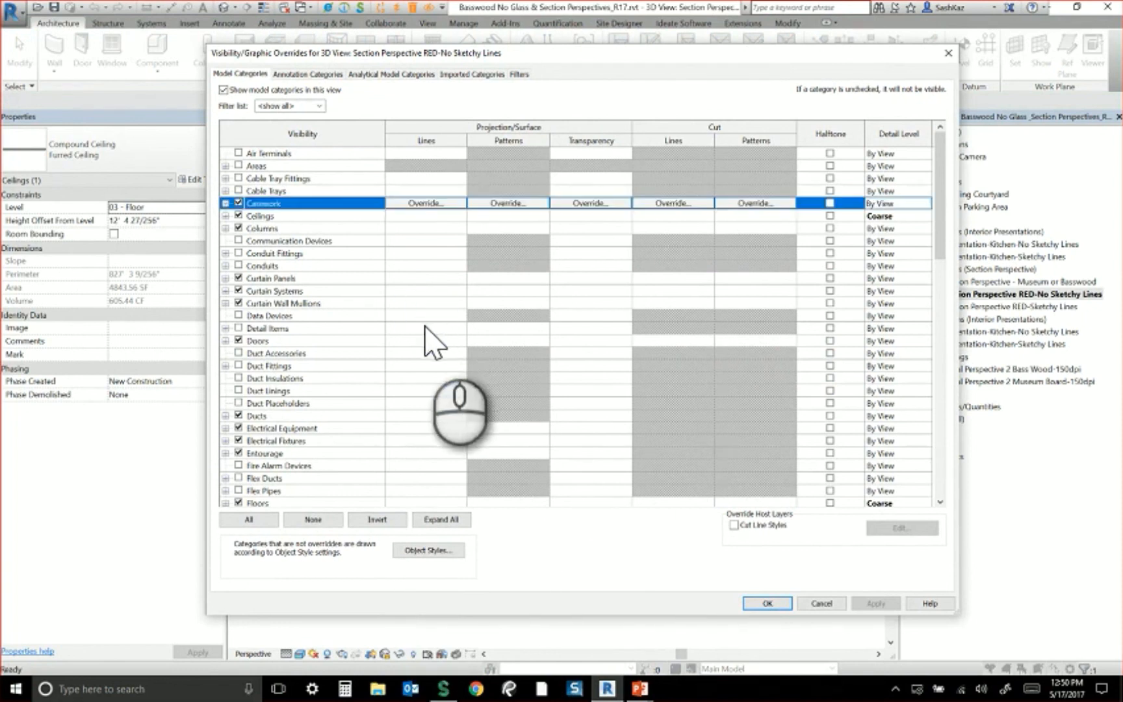
pyautogui.click(282, 216)
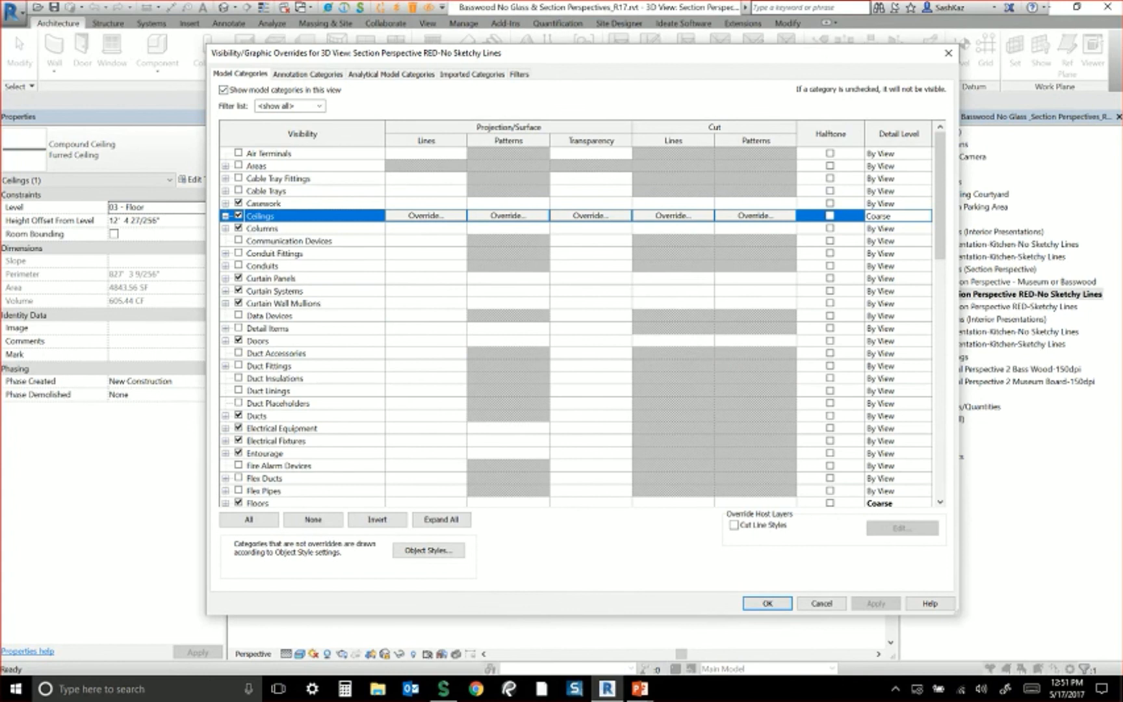
pyautogui.scroll(-2, 576, 325)
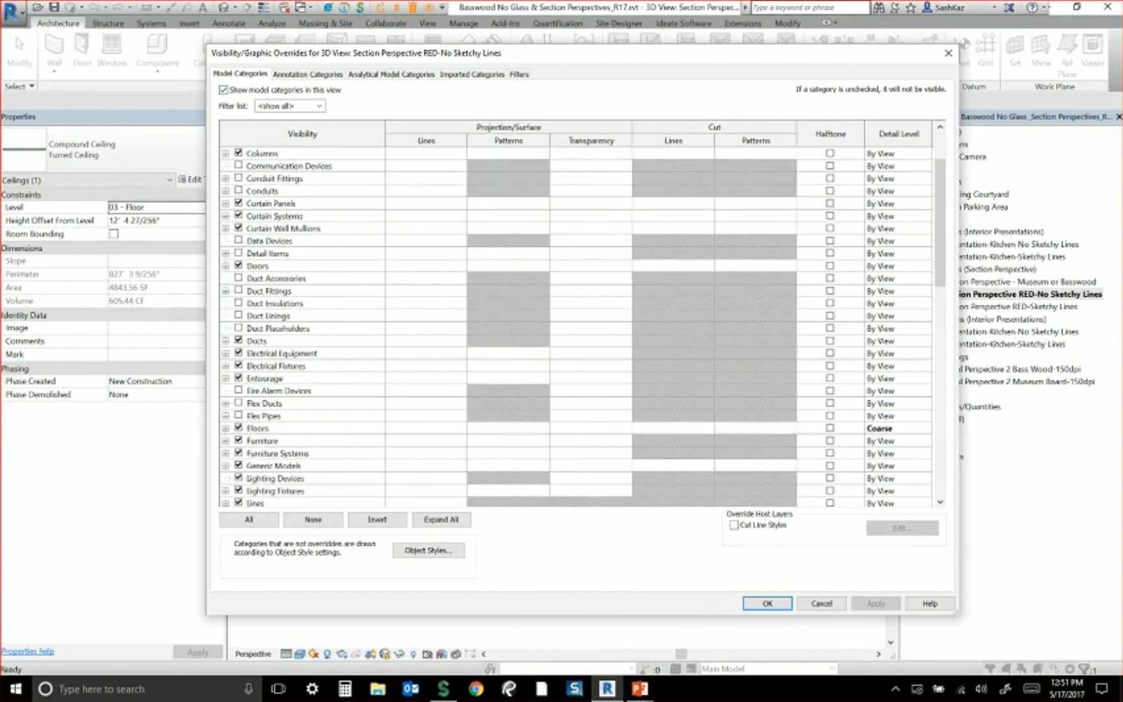
pyautogui.click(258, 428)
pyautogui.scroll(-5, 576, 325)
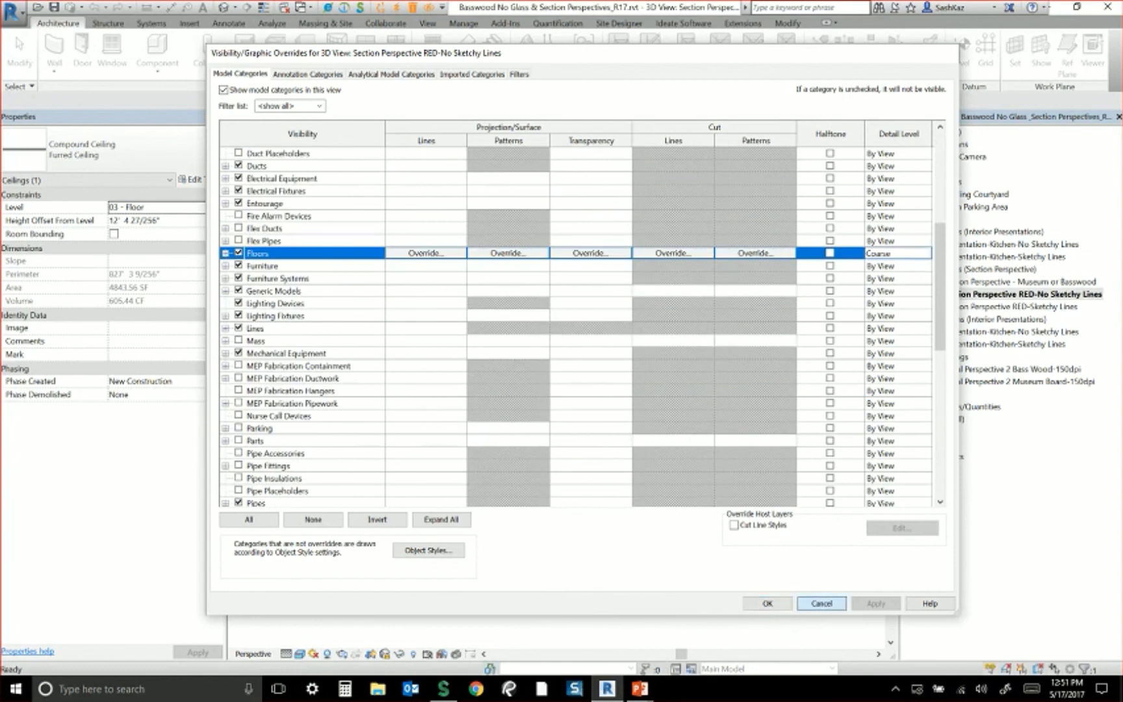
pyautogui.click(767, 603)
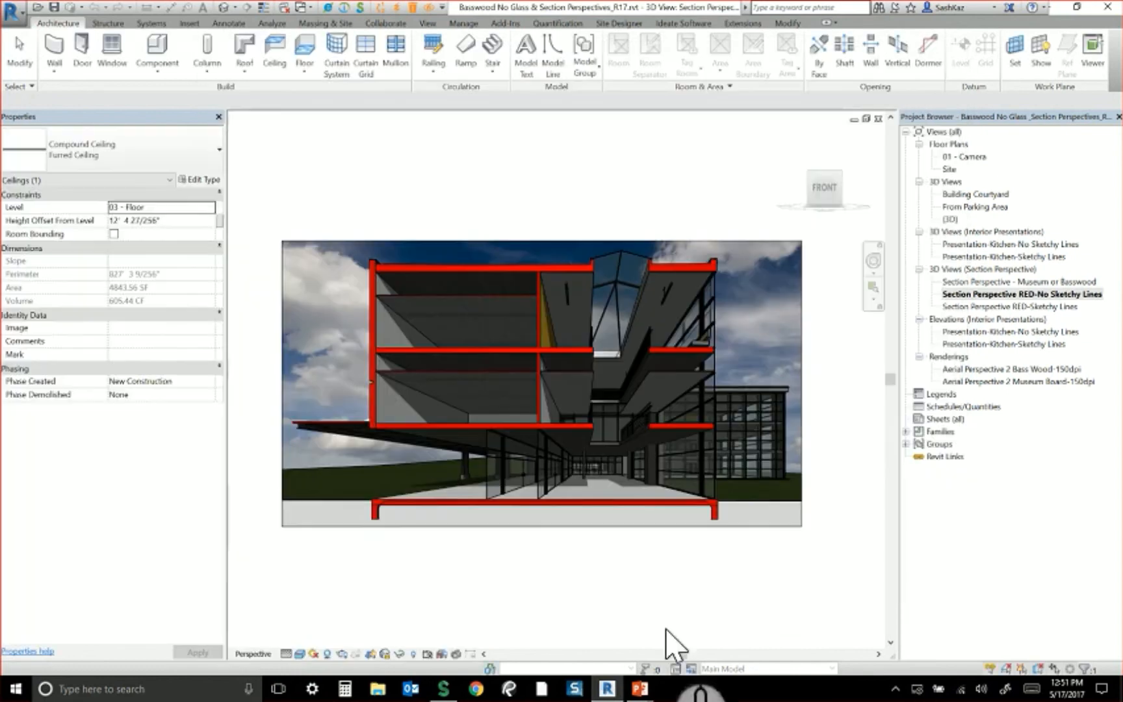
# Check the Coarse Poche Material in the Section Perspective view type's properties and close them without changes
pyautogui.click(298, 270)
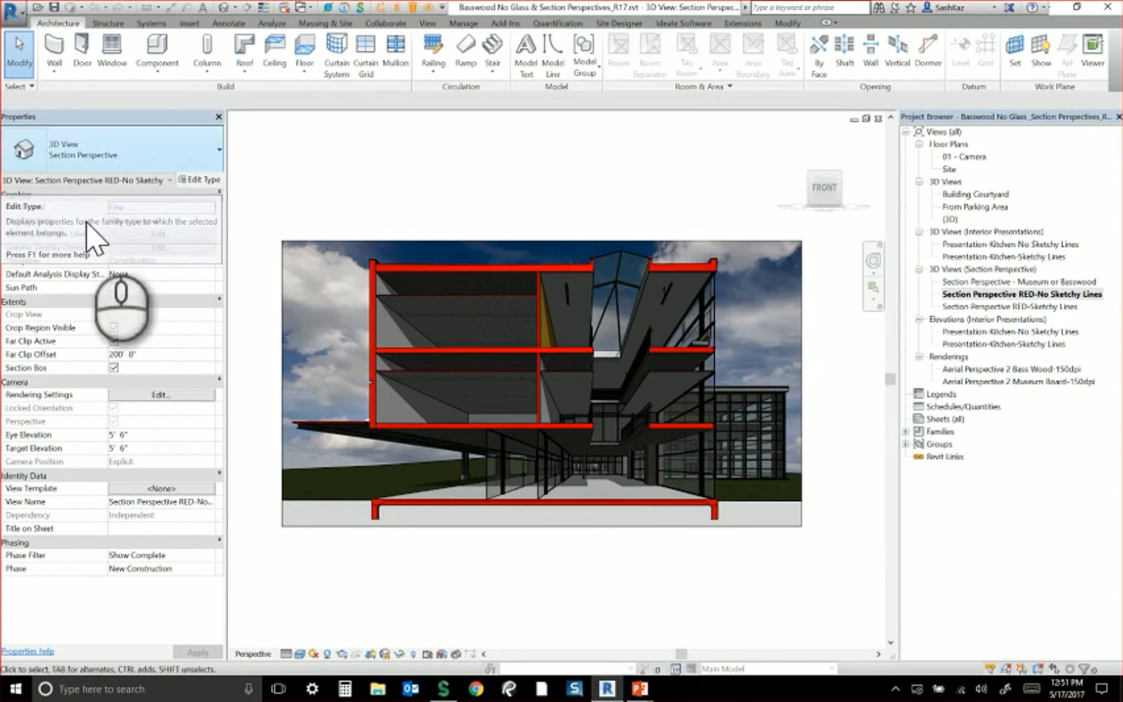
pyautogui.click(318, 267)
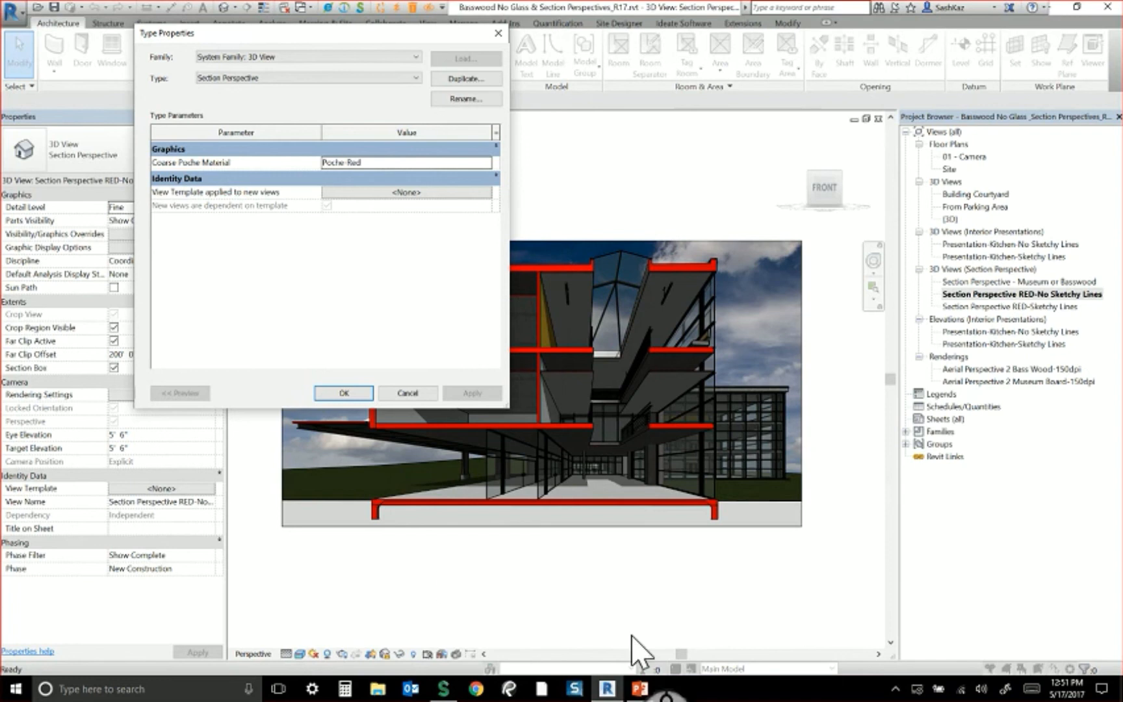
pyautogui.press('Escape')
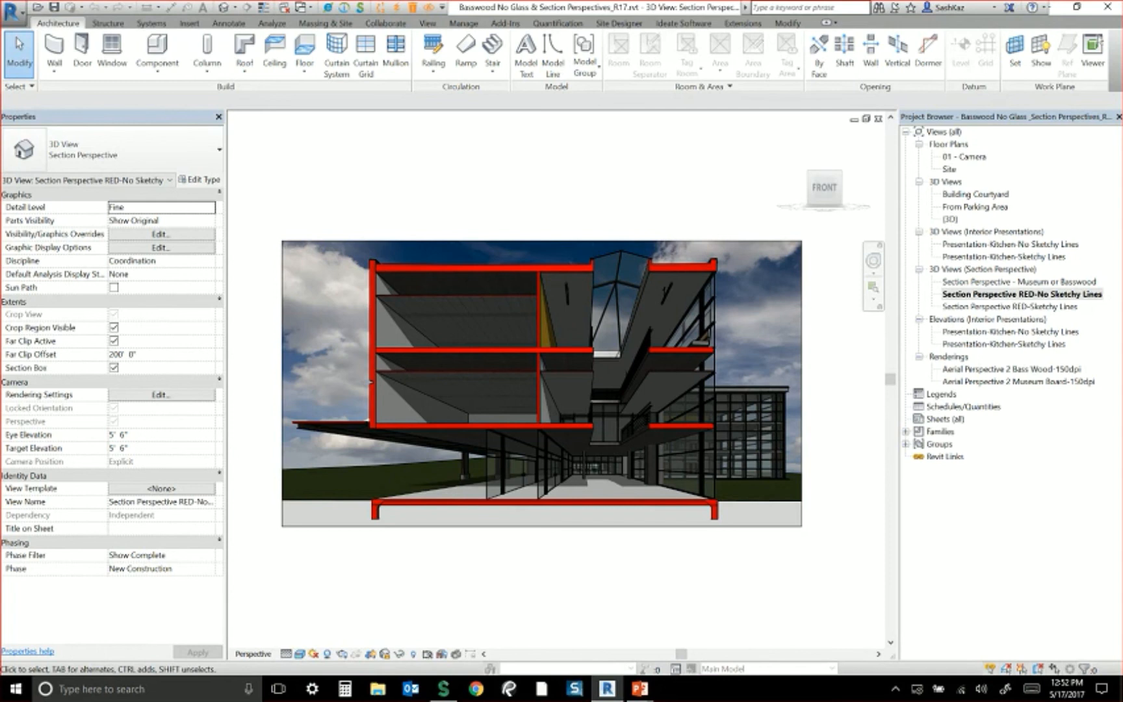
pyautogui.click(711, 293)
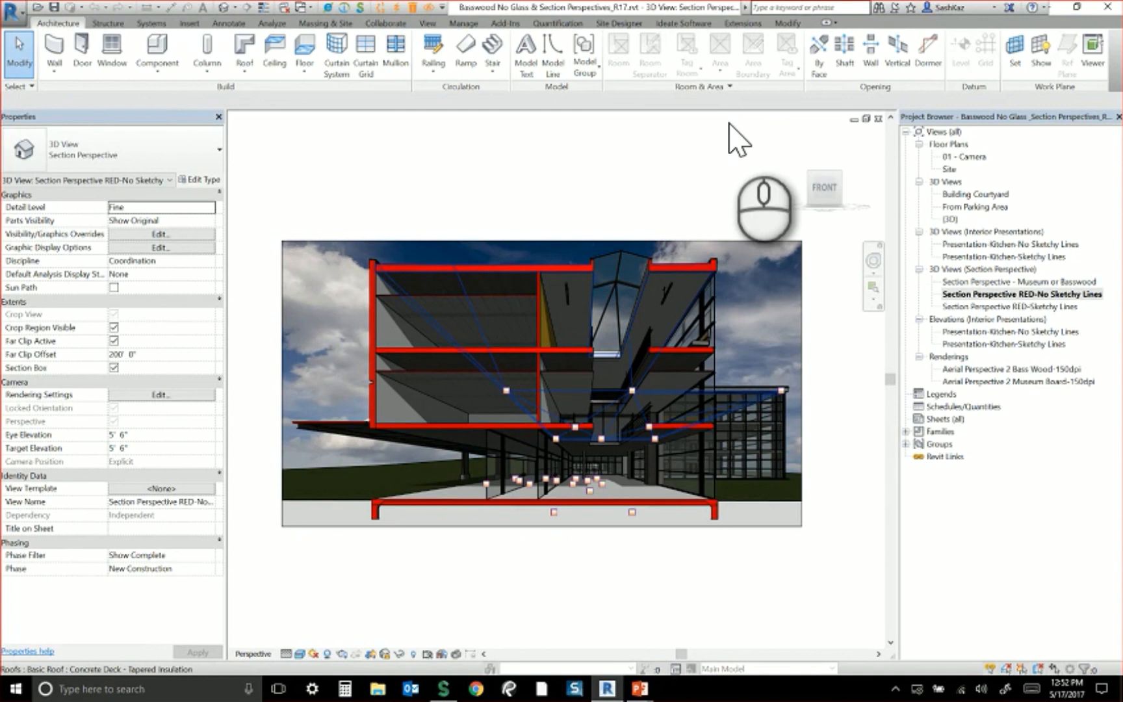
pyautogui.click(728, 130)
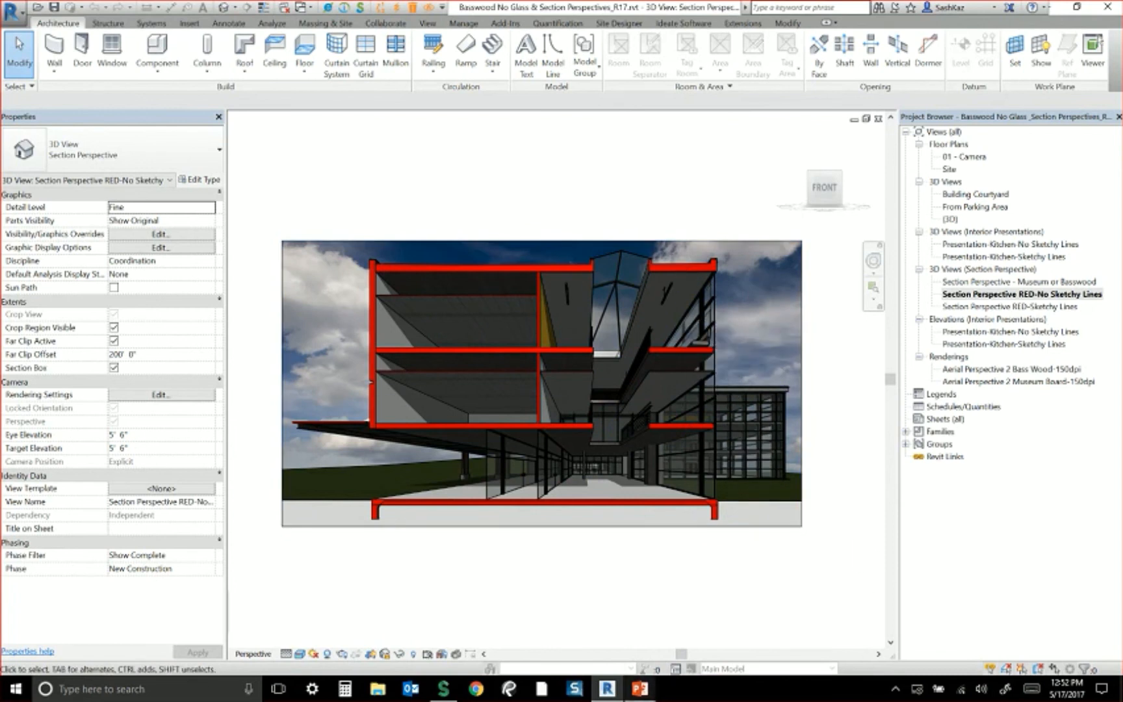
# Switch to the PowerPoint slide show to consult the Section Perspectives slide, and return to Revit
pyautogui.moveTo(640, 688)
pyautogui.click(783, 621)
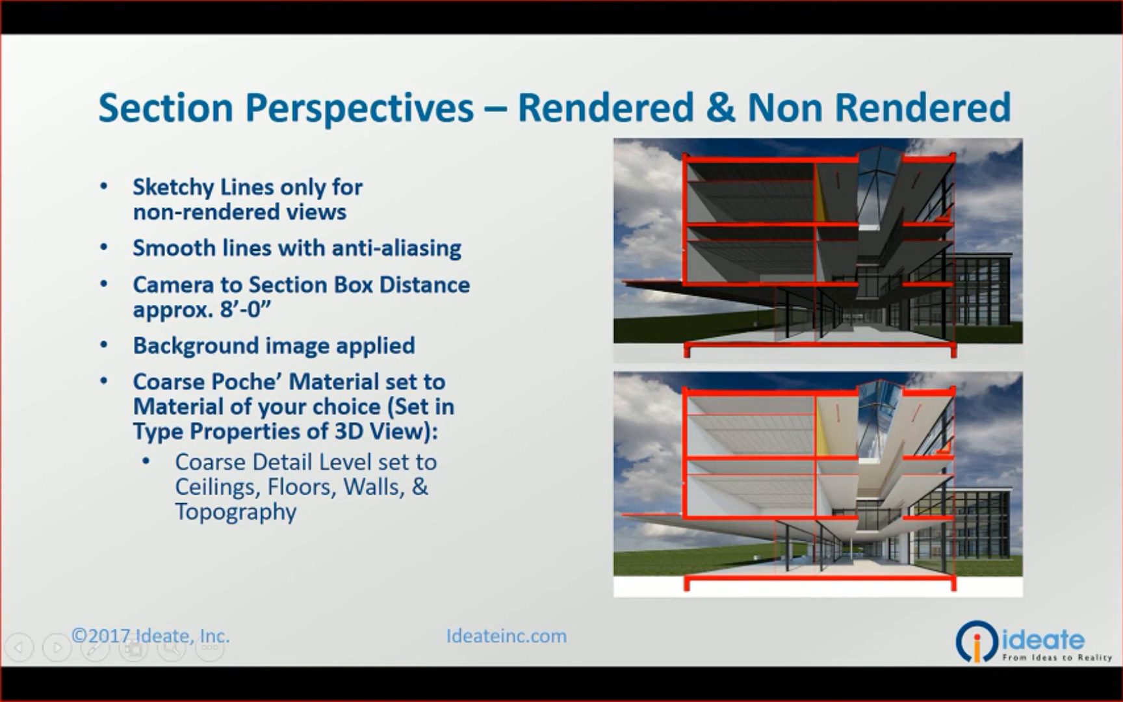
pyautogui.press('super')
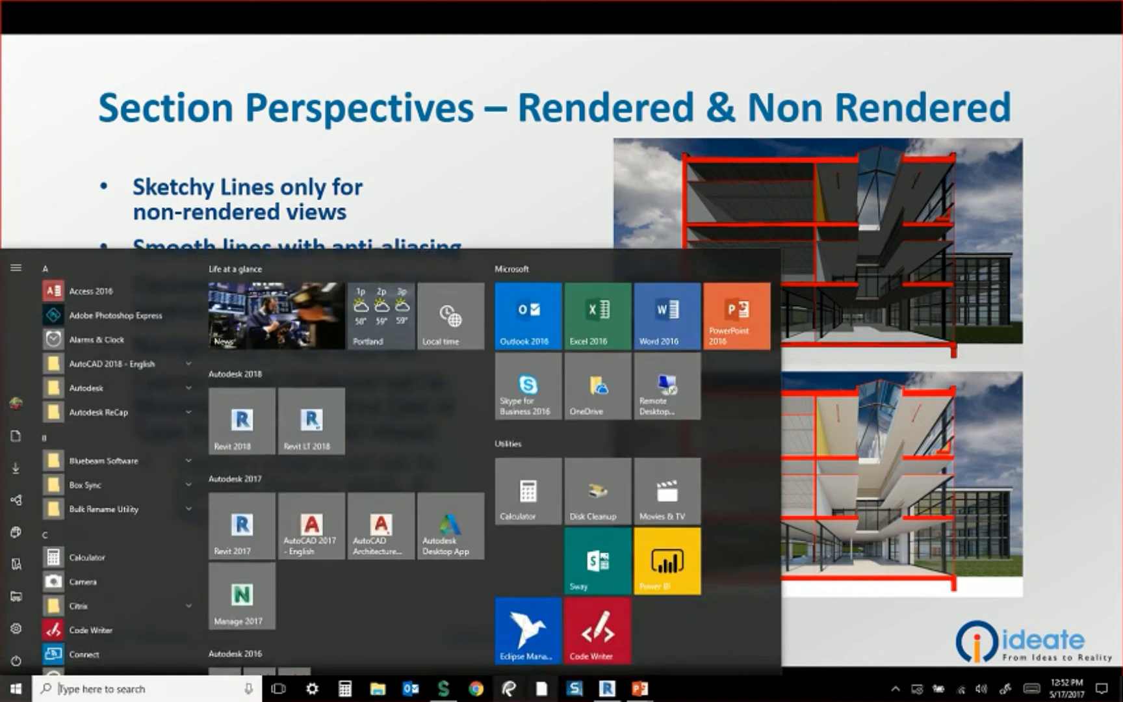
pyautogui.click(607, 689)
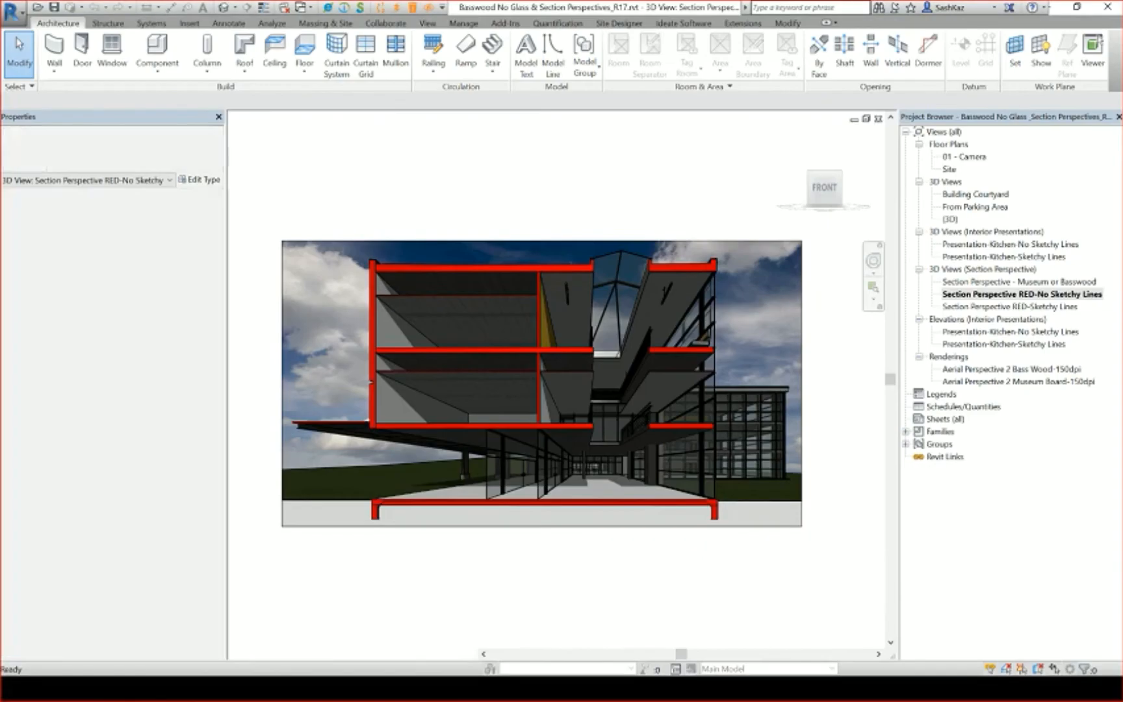
# Open the 01 - Camera floor plan and show the section box of the Section Perspective RED-No Sketchy Lines view
pyautogui.doubleClick(965, 157)
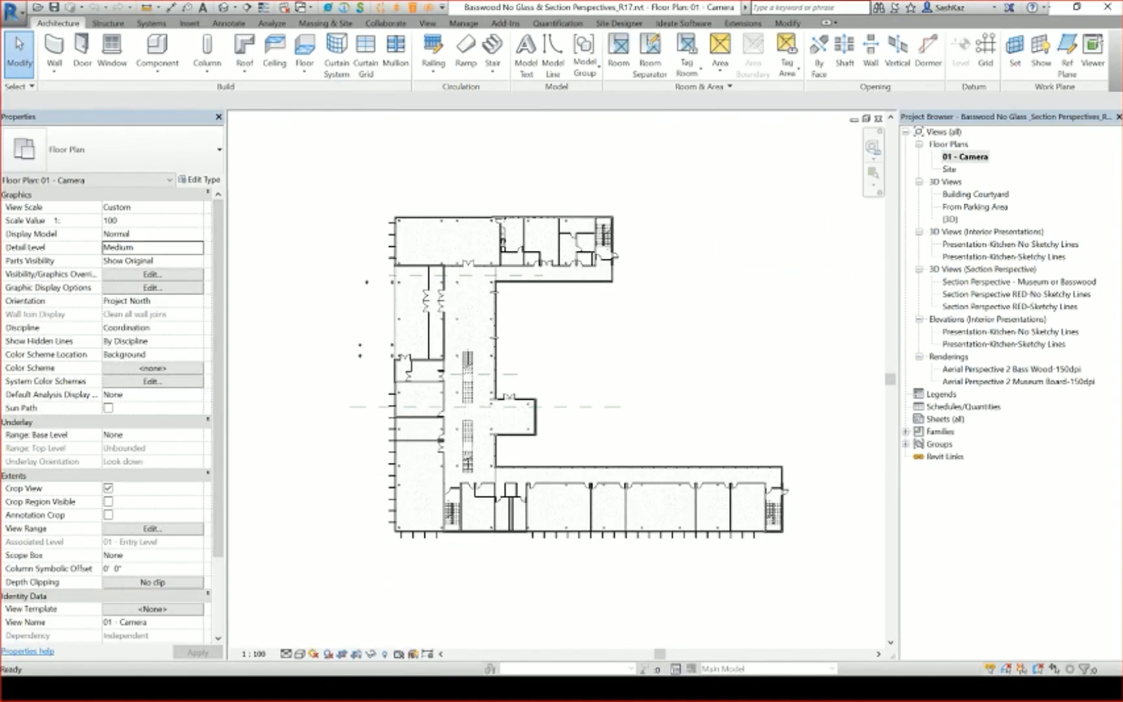
pyautogui.click(975, 294)
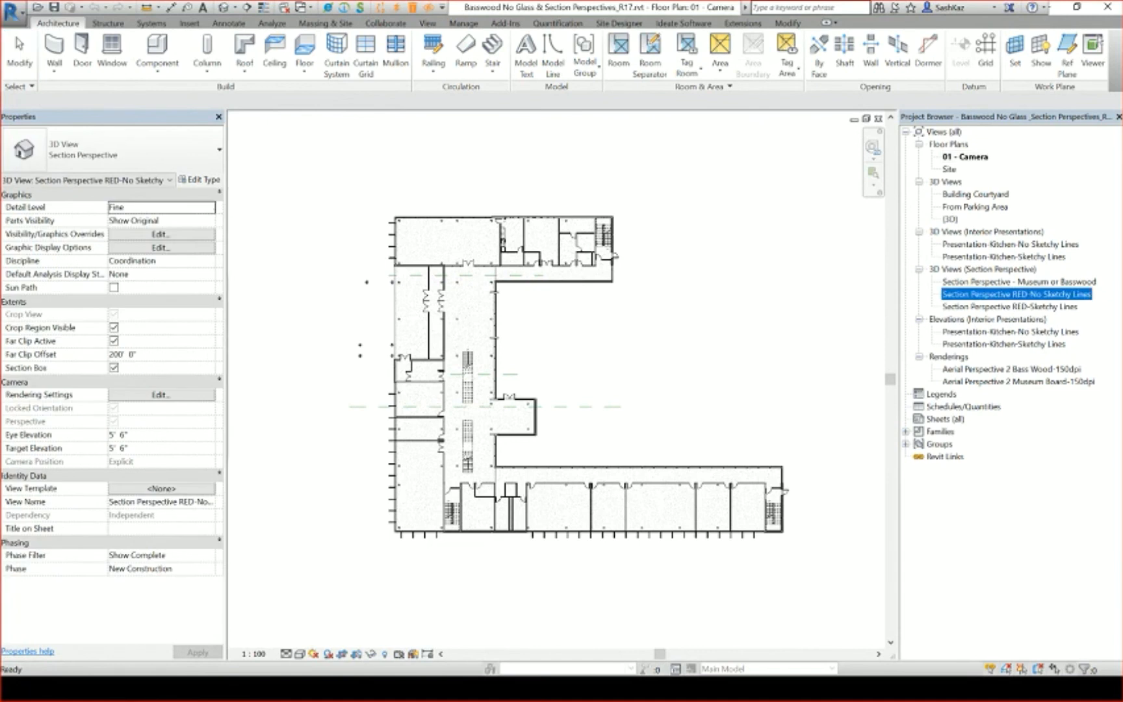
pyautogui.rightClick(955, 295)
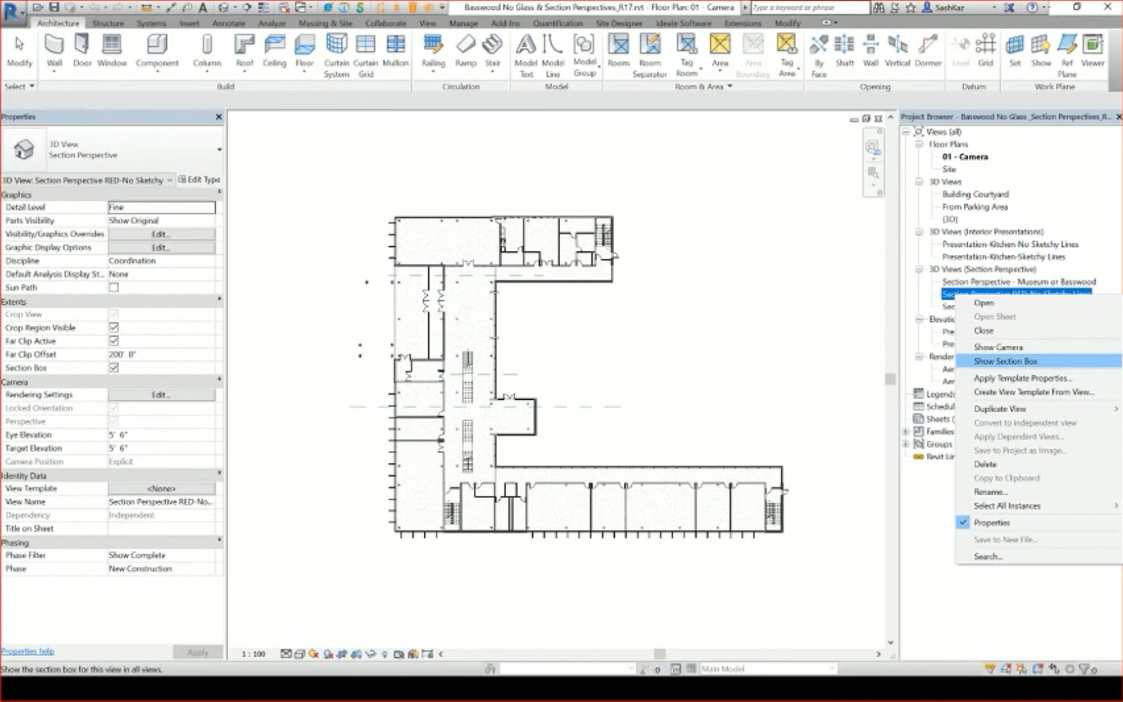
pyautogui.click(1005, 361)
pyautogui.scroll(-3, 827, 559)
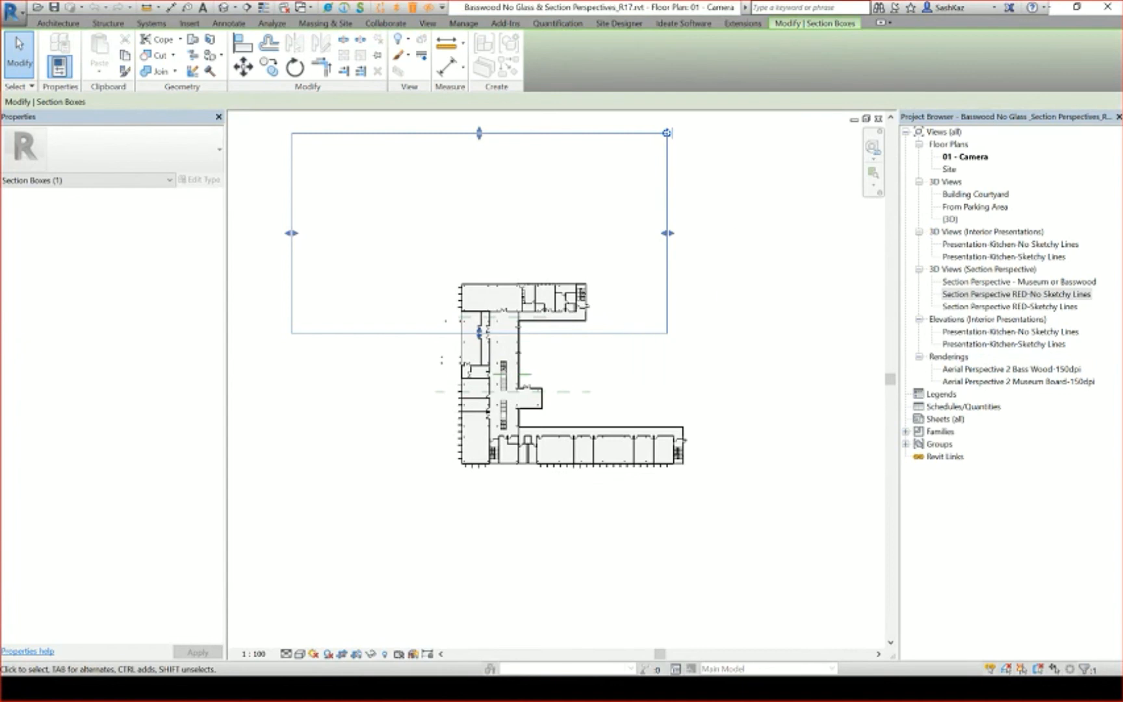
# Show the RED-No Sketchy Lines perspective's section box again in the camera plan, followed by its camera, and clear the selection
pyautogui.click(1016, 293)
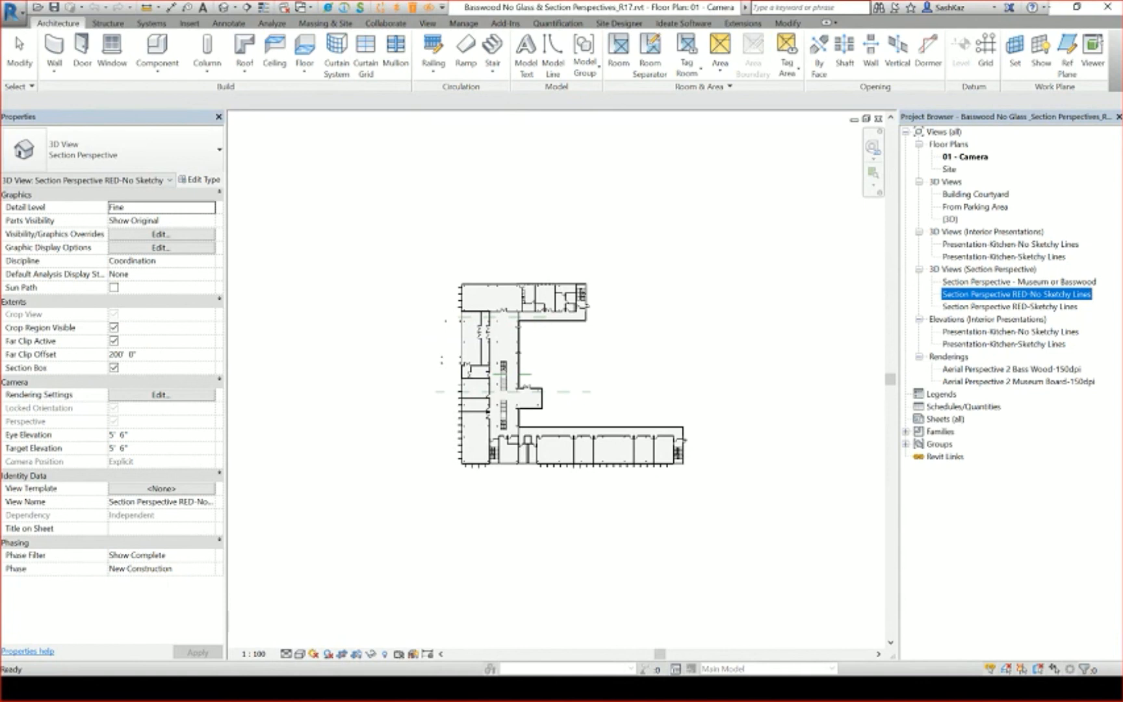
pyautogui.rightClick(954, 294)
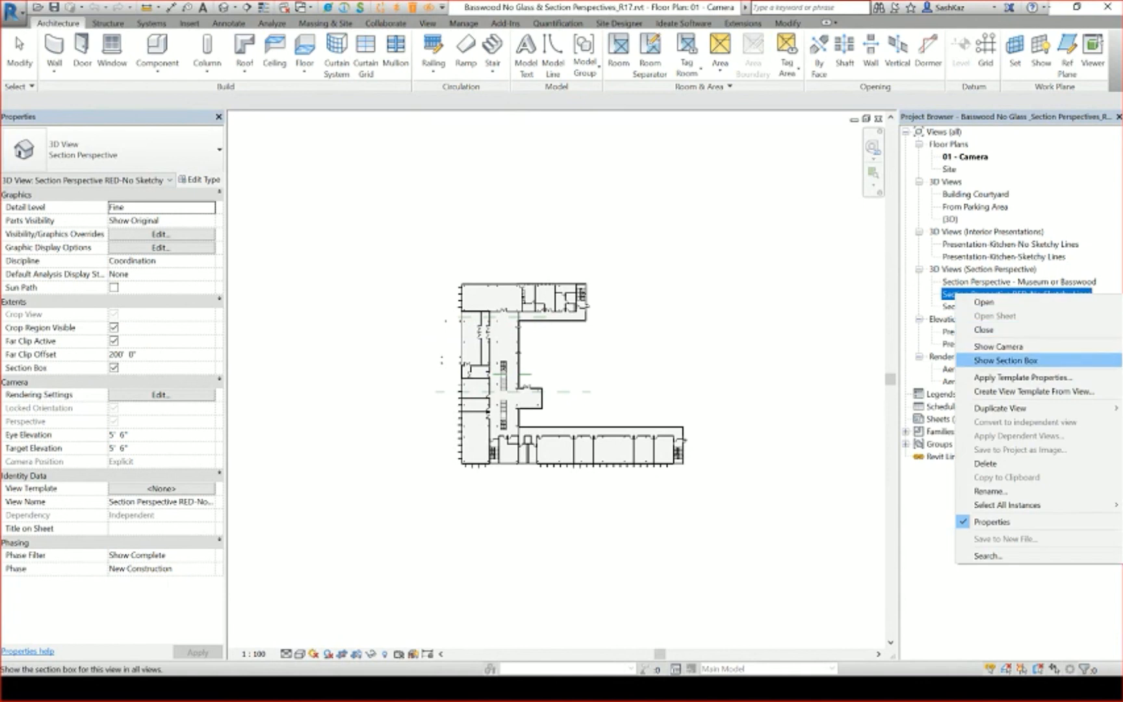
pyautogui.click(998, 360)
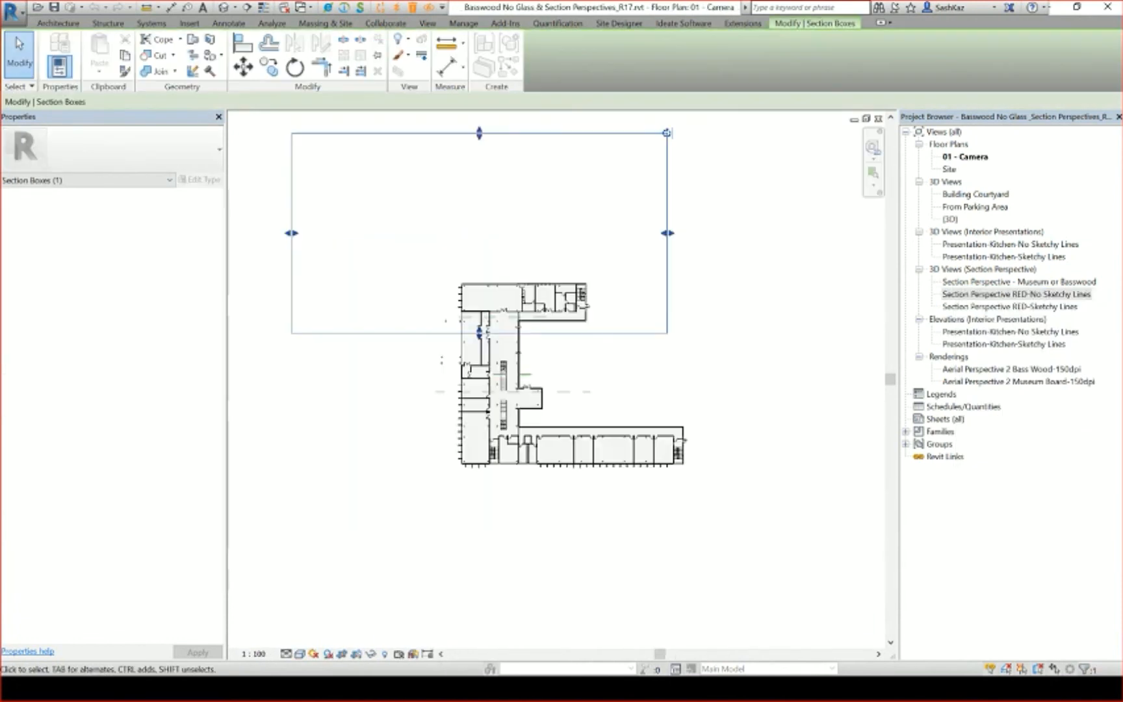
pyautogui.scroll(3, 730, 482)
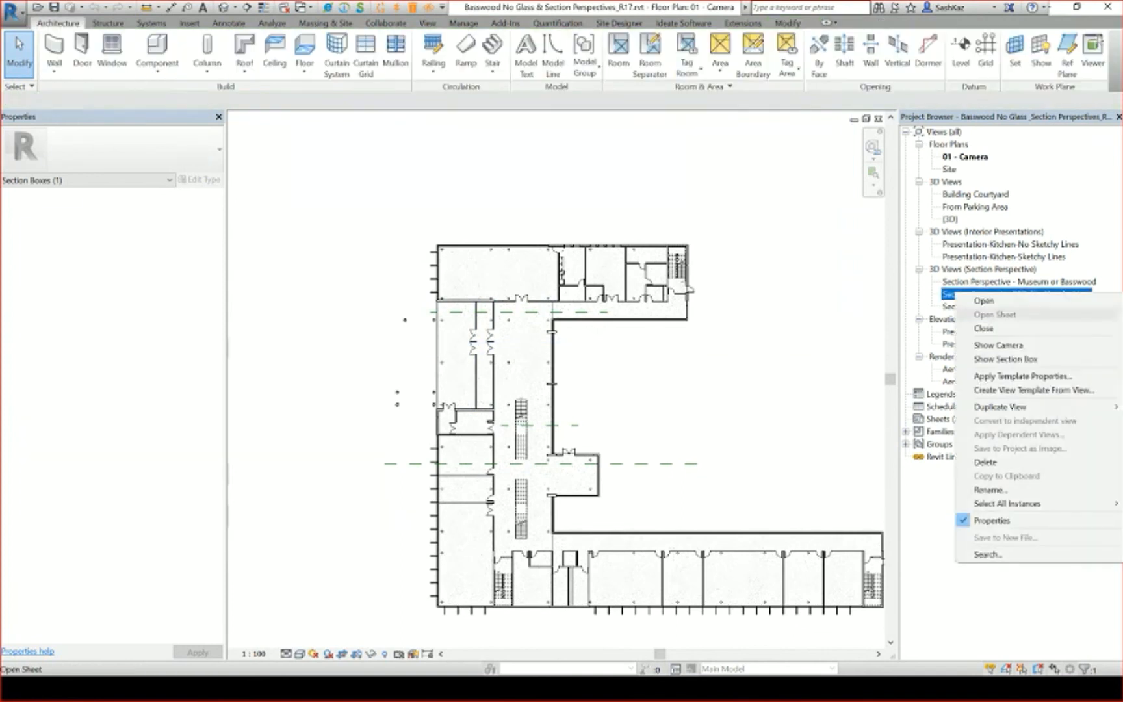
pyautogui.click(994, 345)
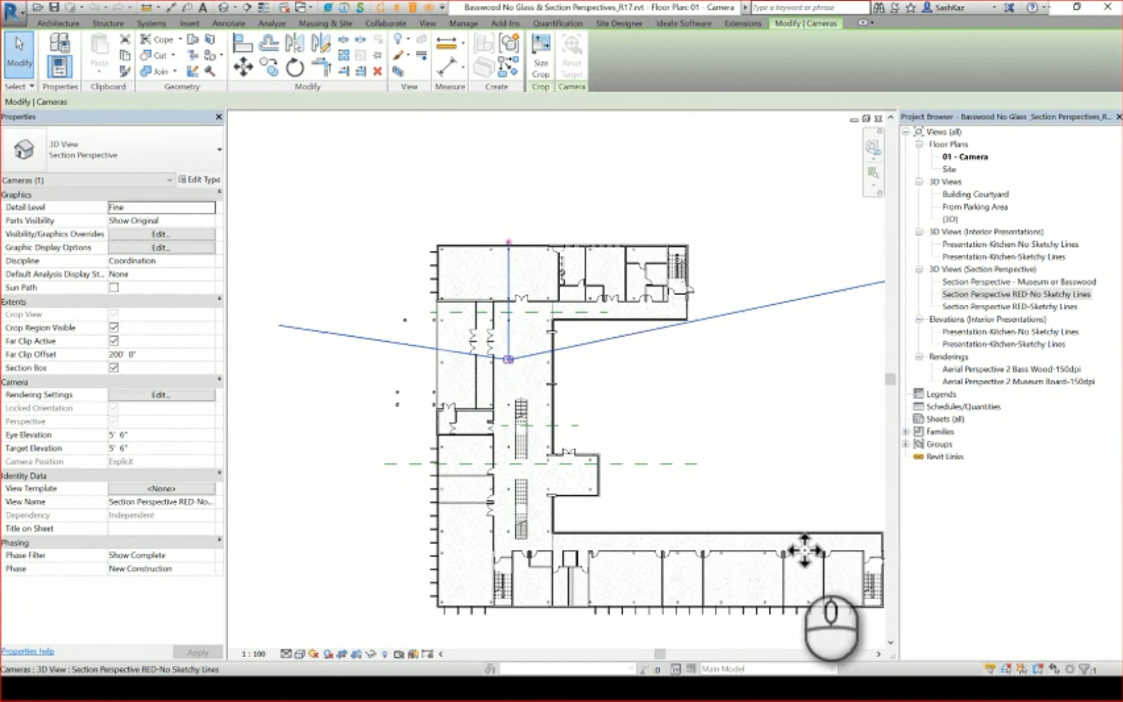
pyautogui.click(859, 596)
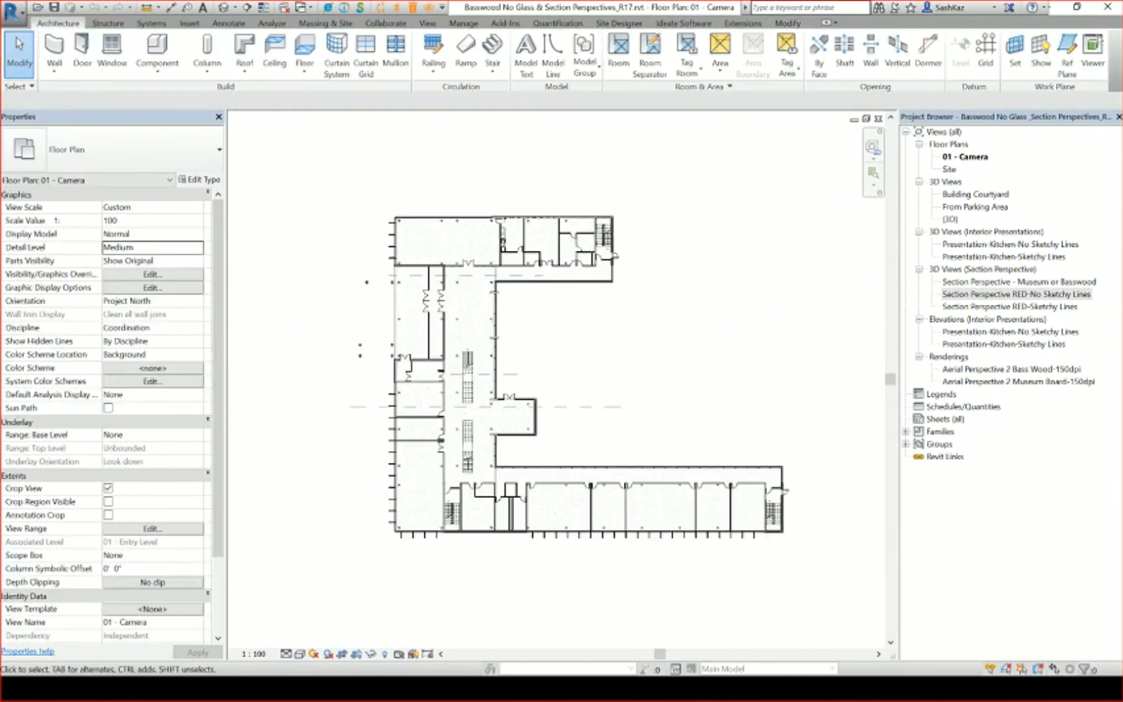
# Switch back to the PowerPoint slide show and advance from Section Perspectives to the Architectural & Structural slide
pyautogui.press('super')
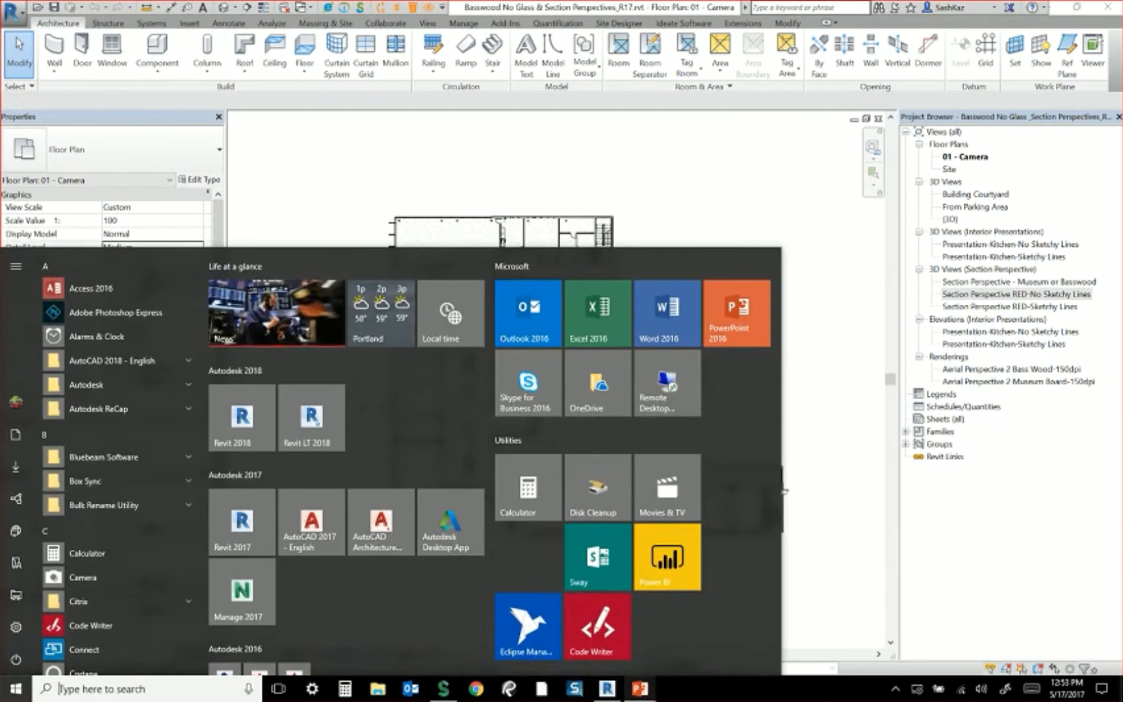
pyautogui.moveTo(640, 689)
pyautogui.click(952, 634)
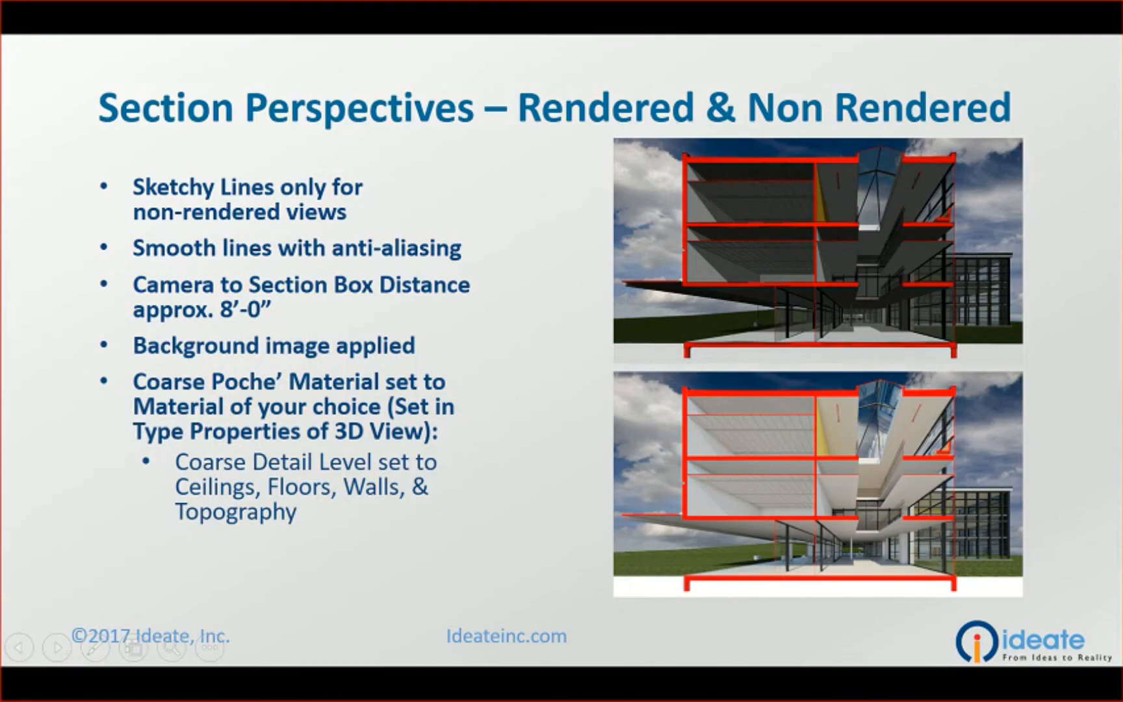
pyautogui.press('Right')
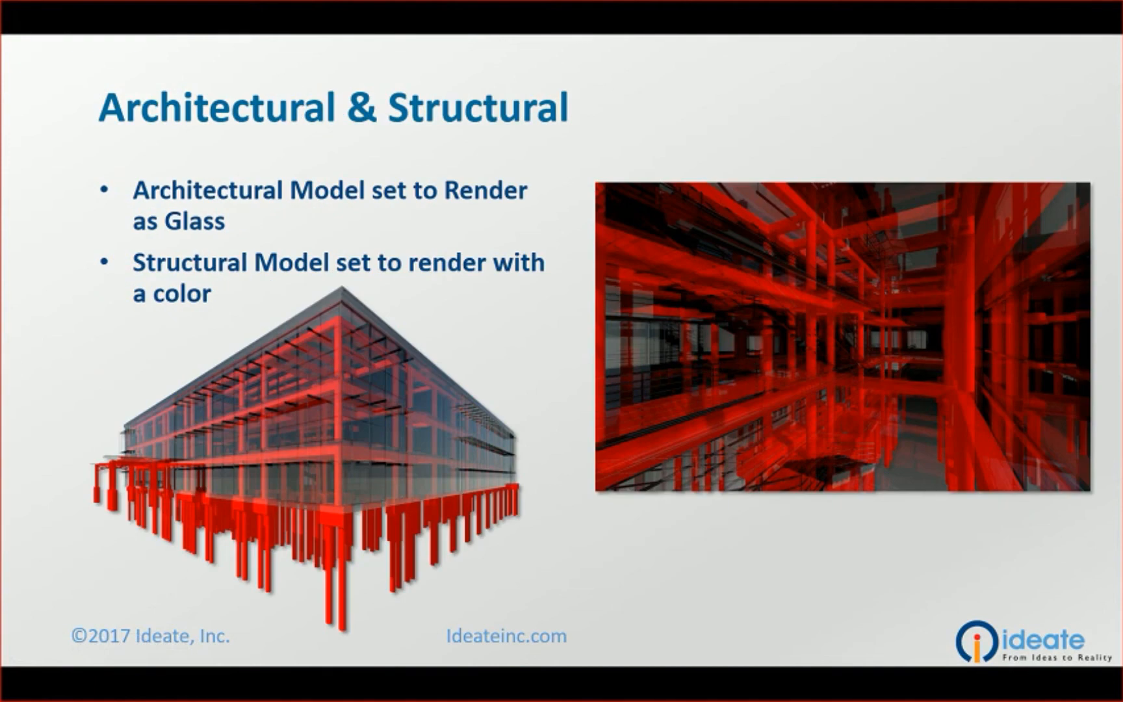